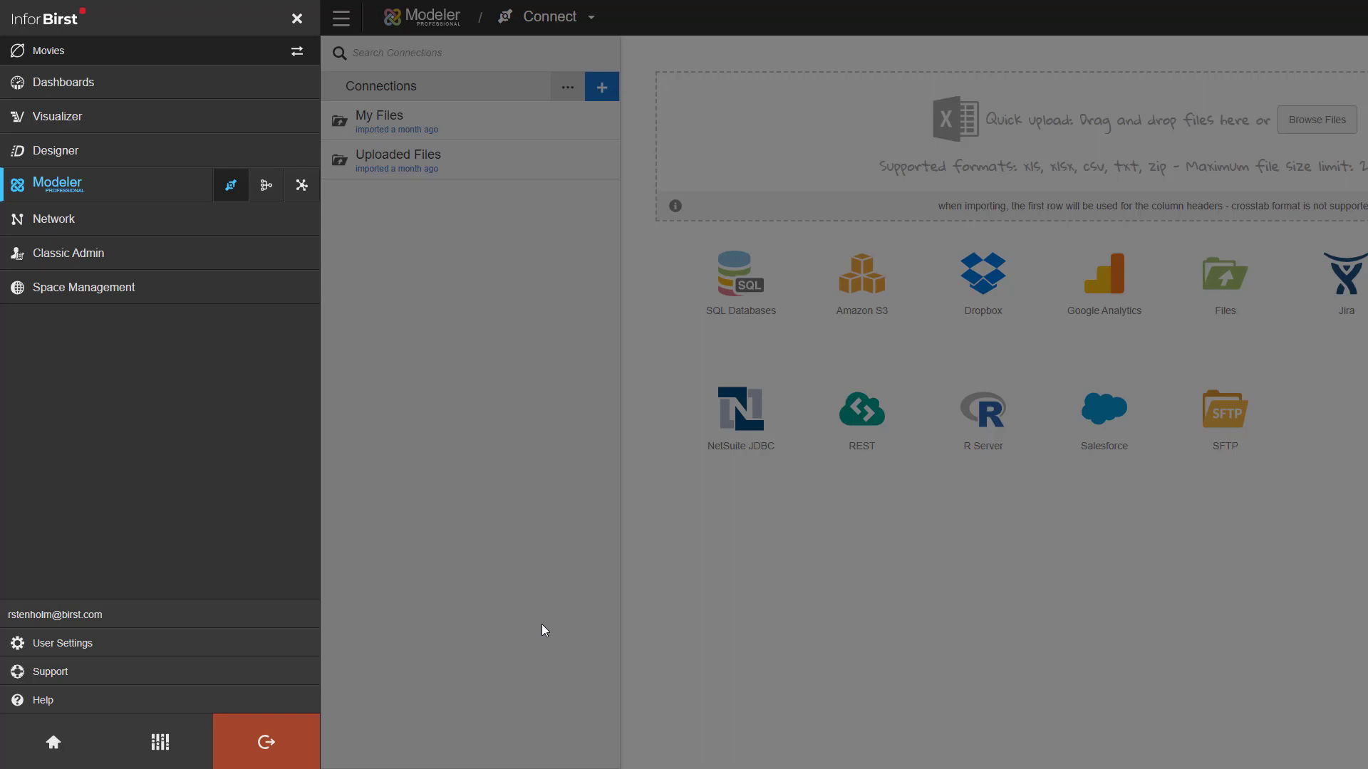
- Close the side menu and go to the Prepare page listing the Movie Genres, Ratings and Titles sources
left_click(427, 347)
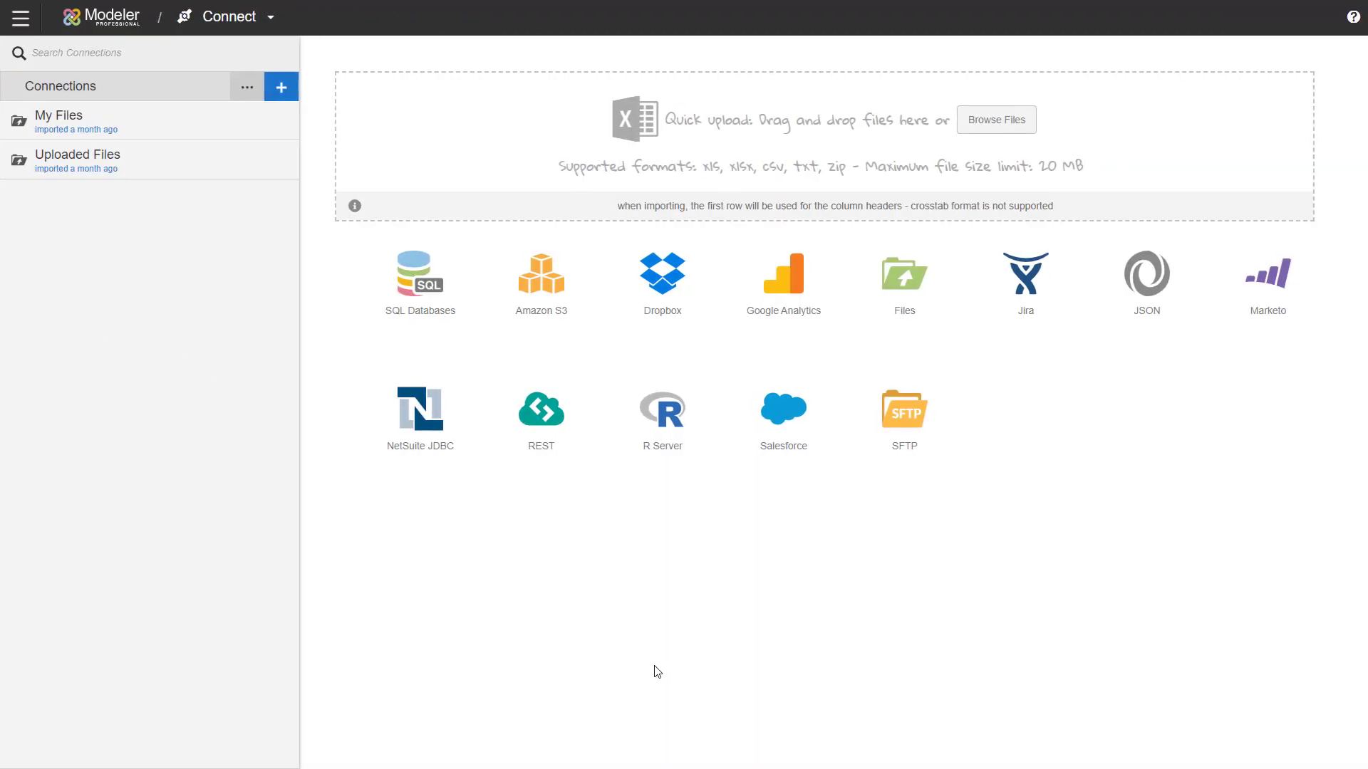
left_click(258, 15)
left_click(237, 136)
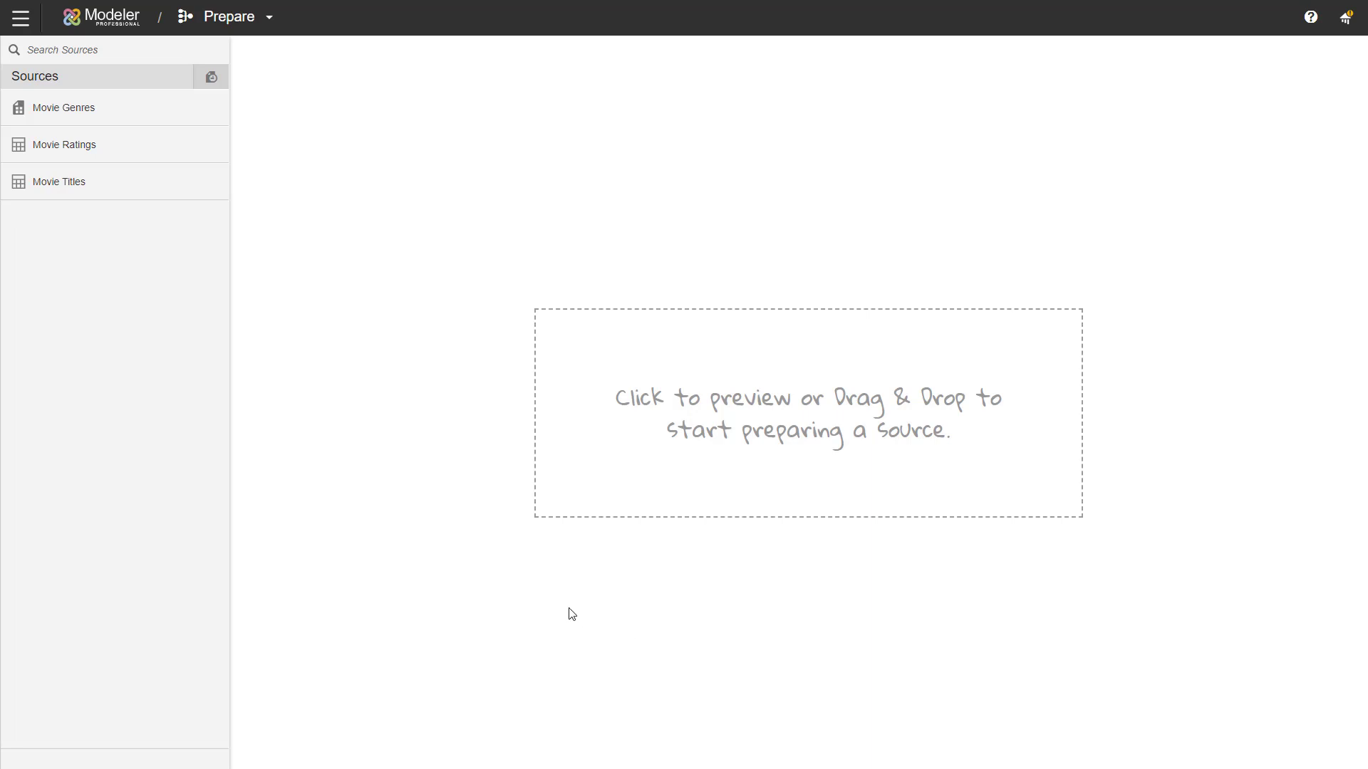
mouse_move(188, 196)
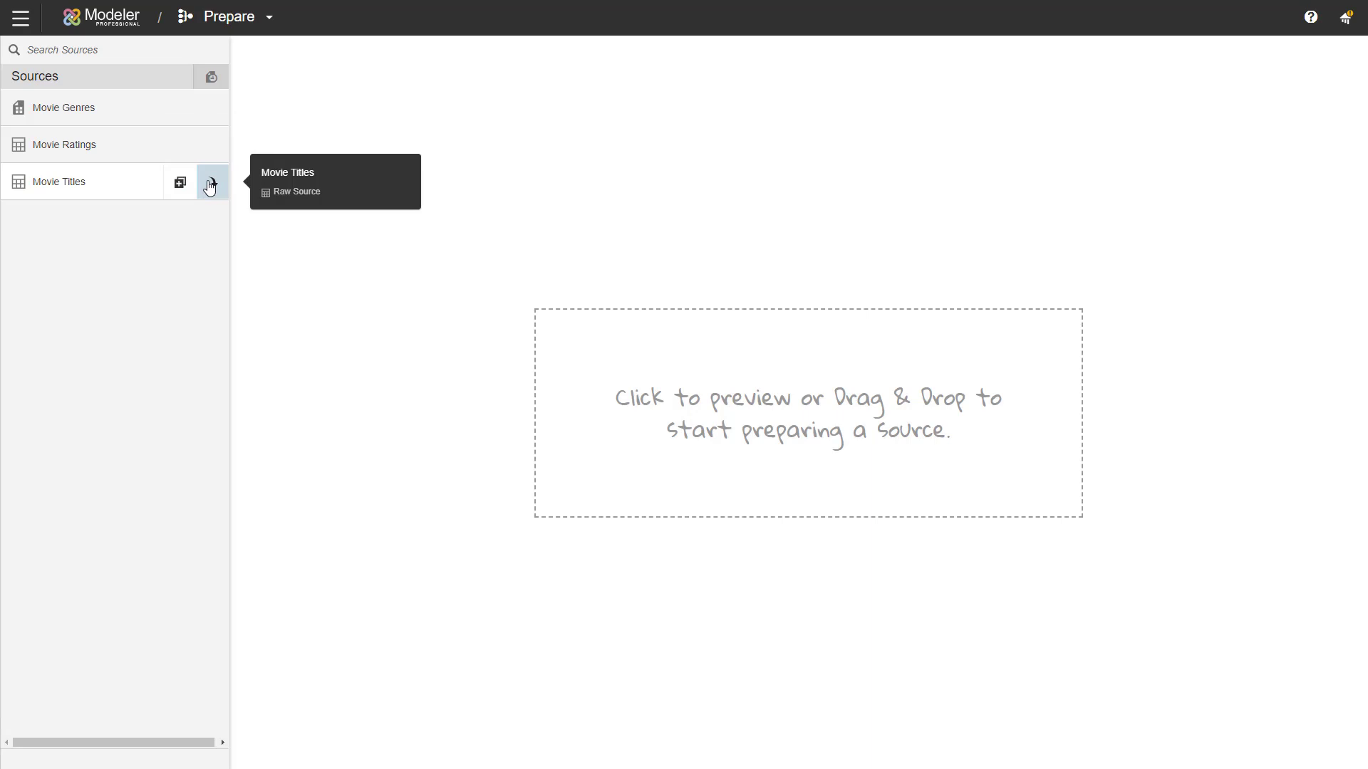
- Toggle Hide source on Movie Titles and Movie Ratings, then check and dismiss the schedule options
left_click(210, 187)
left_click(315, 188)
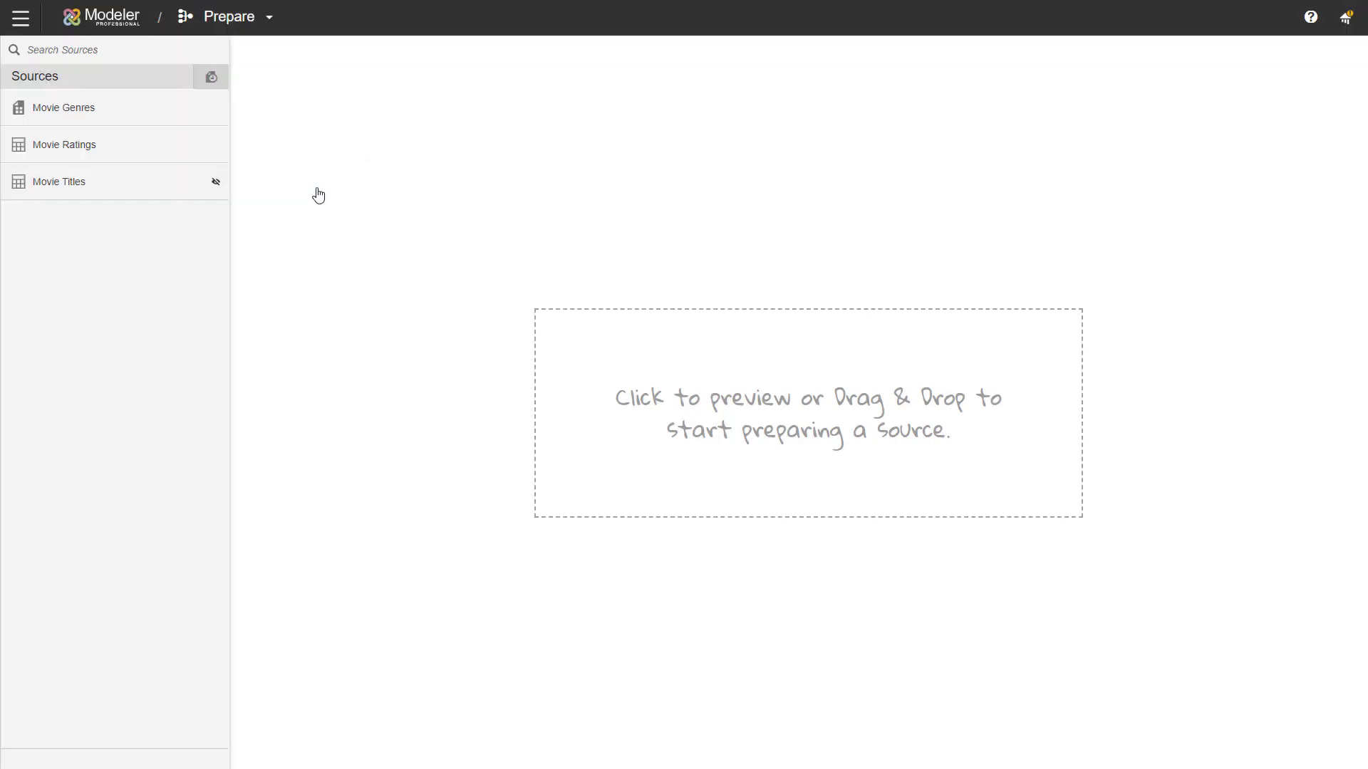
left_click(217, 145)
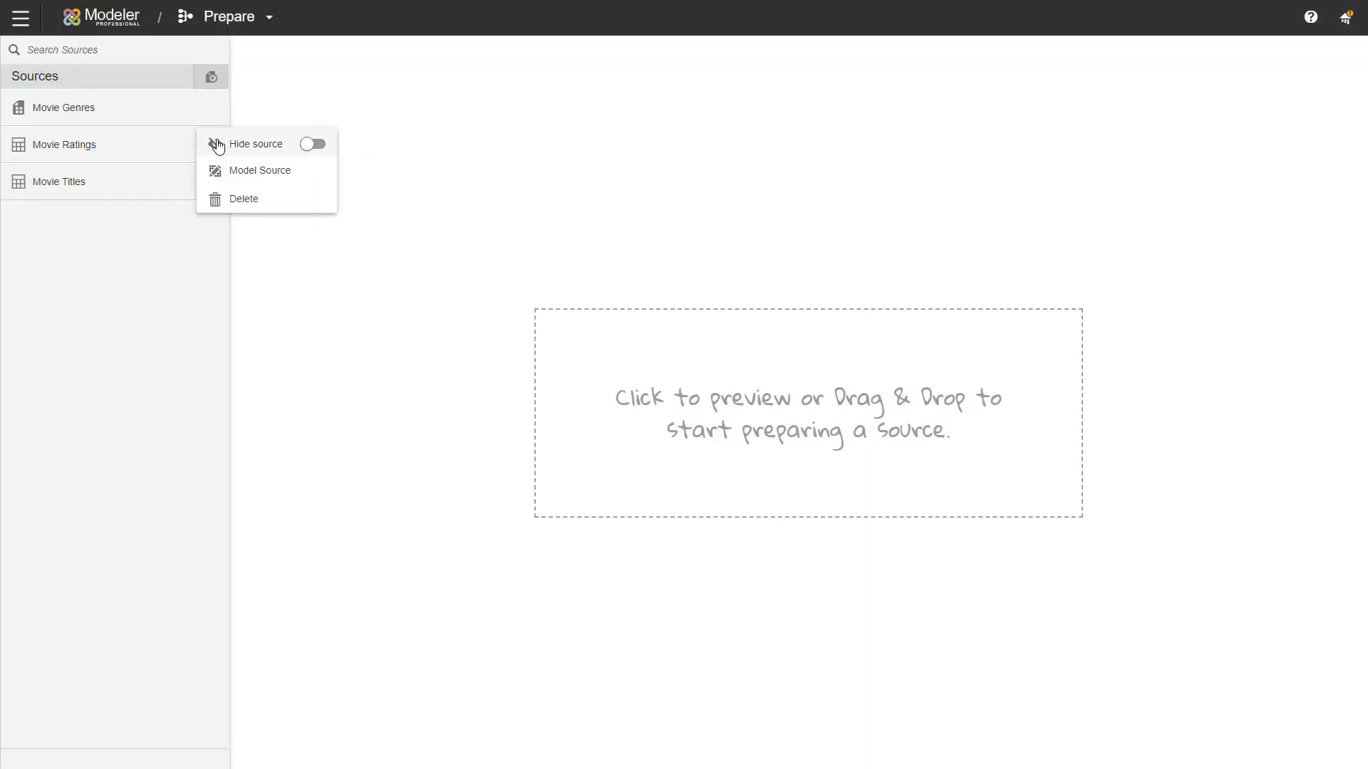
left_click(308, 143)
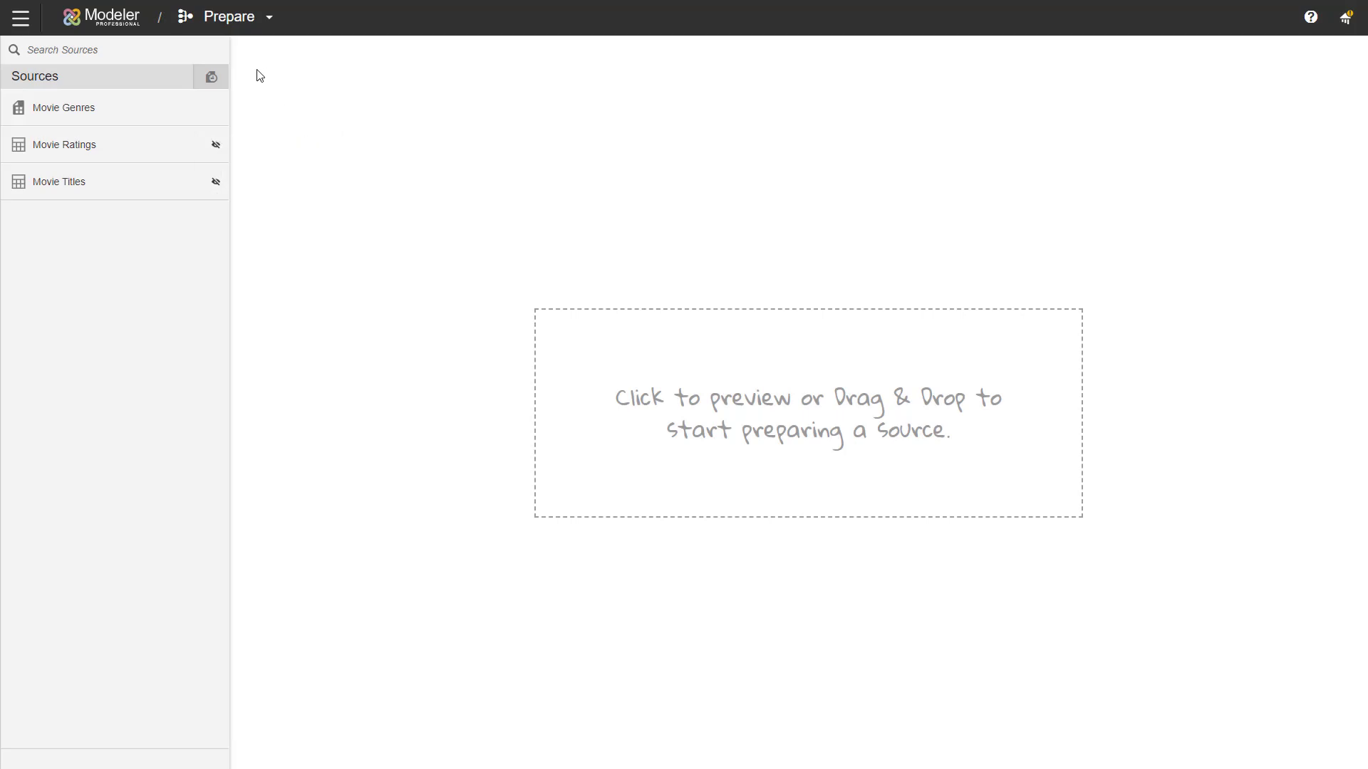
left_click(212, 79)
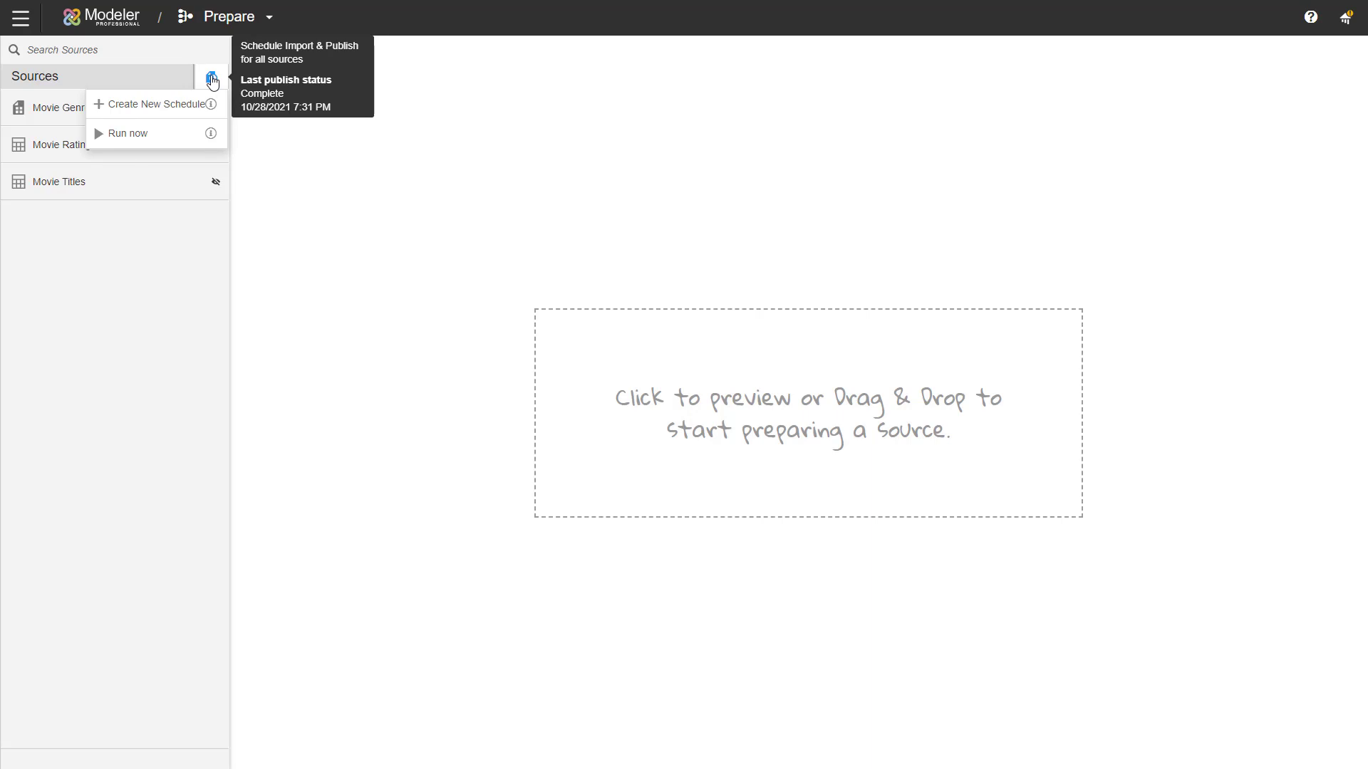
left_click(18, 211)
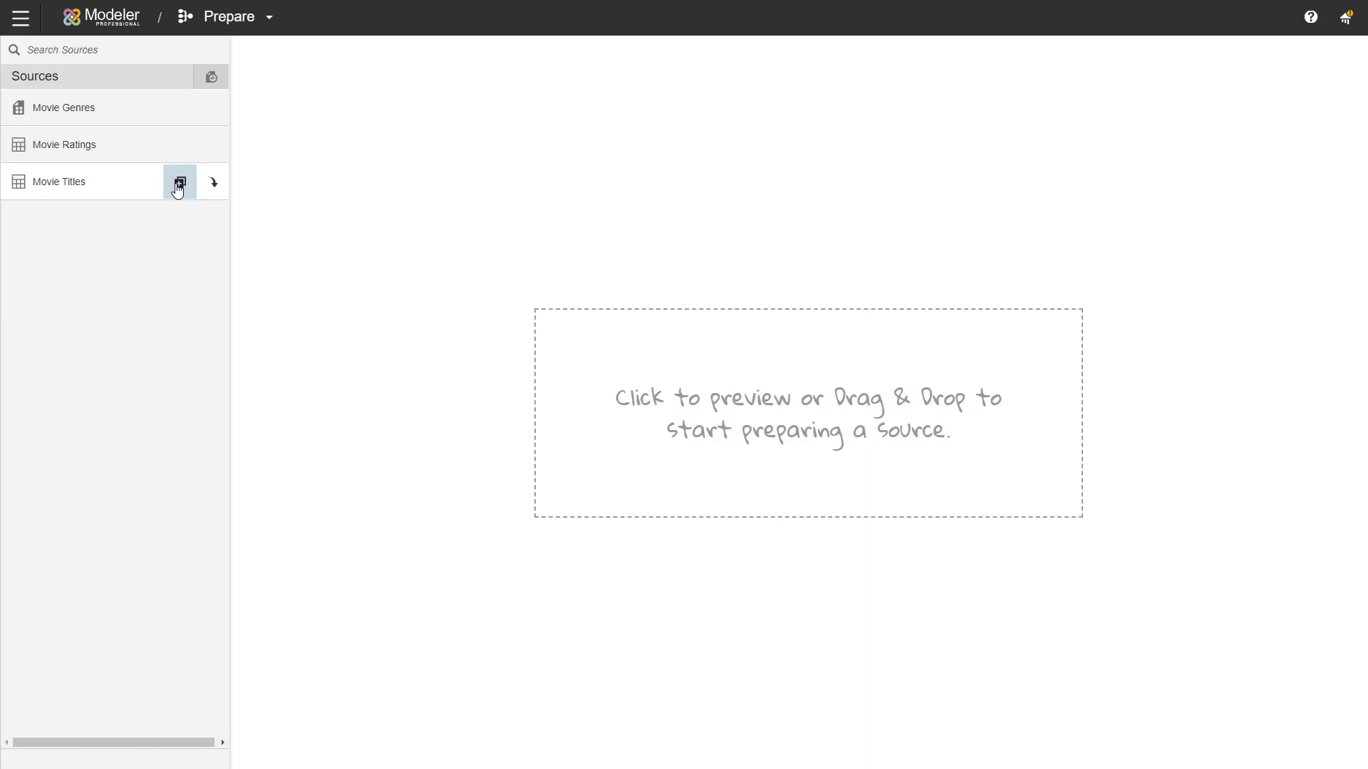
- Create a prepared source from Movie Titles named 'Movies' and list the transforms for its first step
left_click(178, 187)
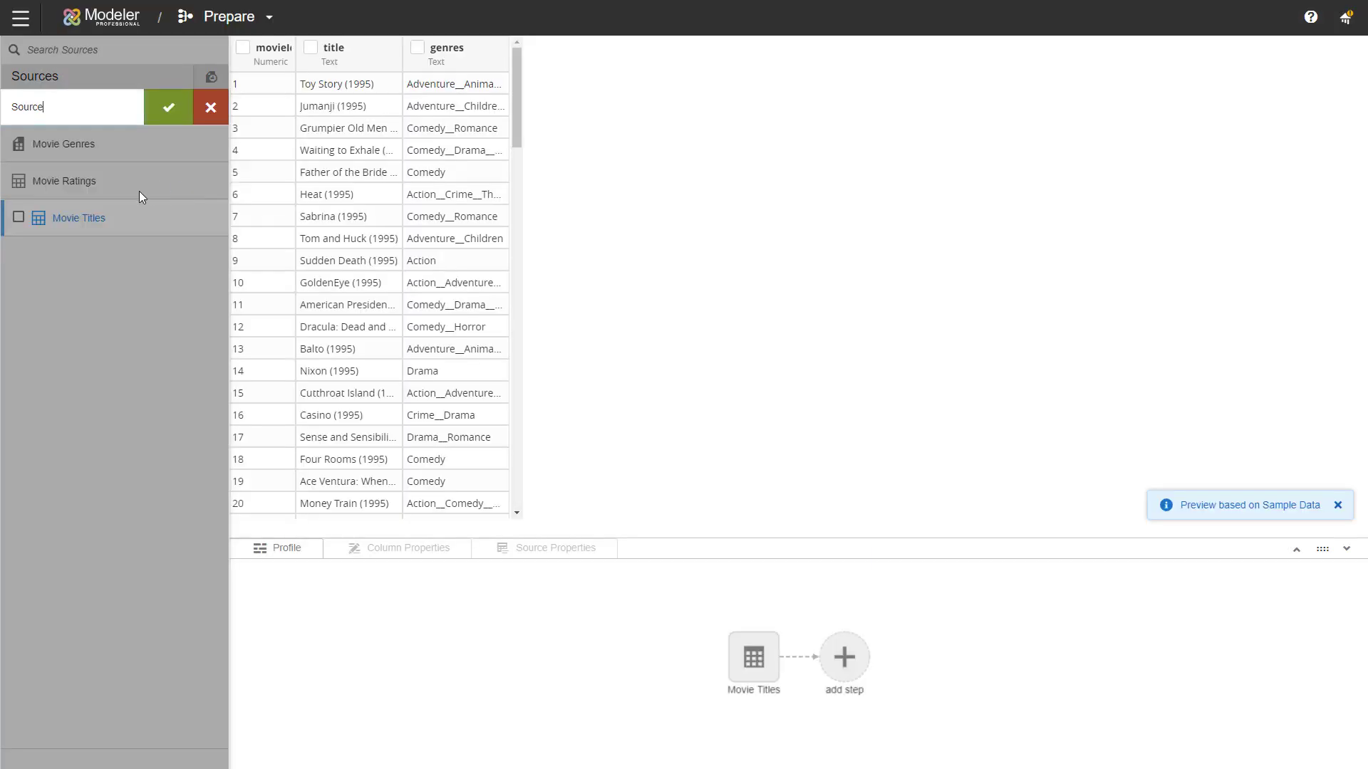
left_click_drag(62, 107, 2, 109)
type("Movies")
left_click(168, 107)
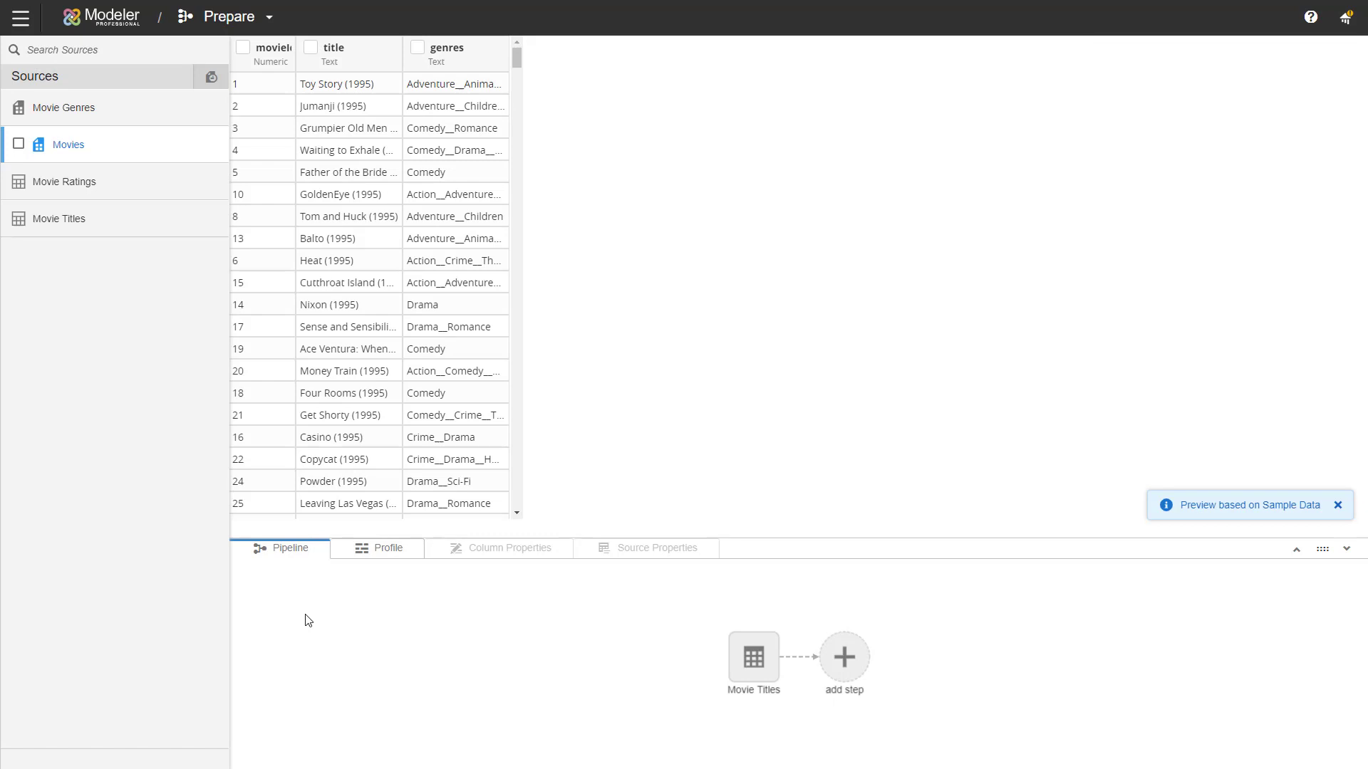
left_click(852, 658)
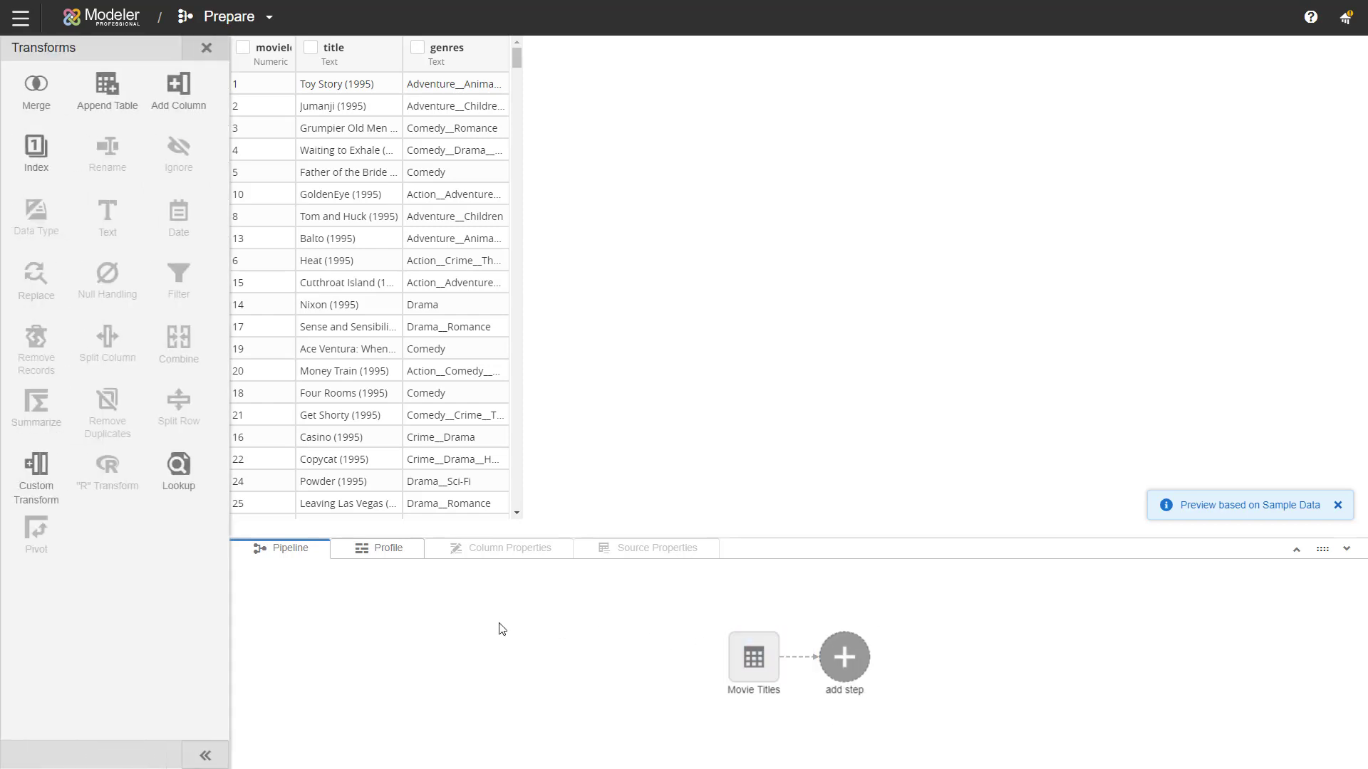
- Drop the genres column from Movies with an Ignore transform, keeping movieId and title
left_click(417, 50)
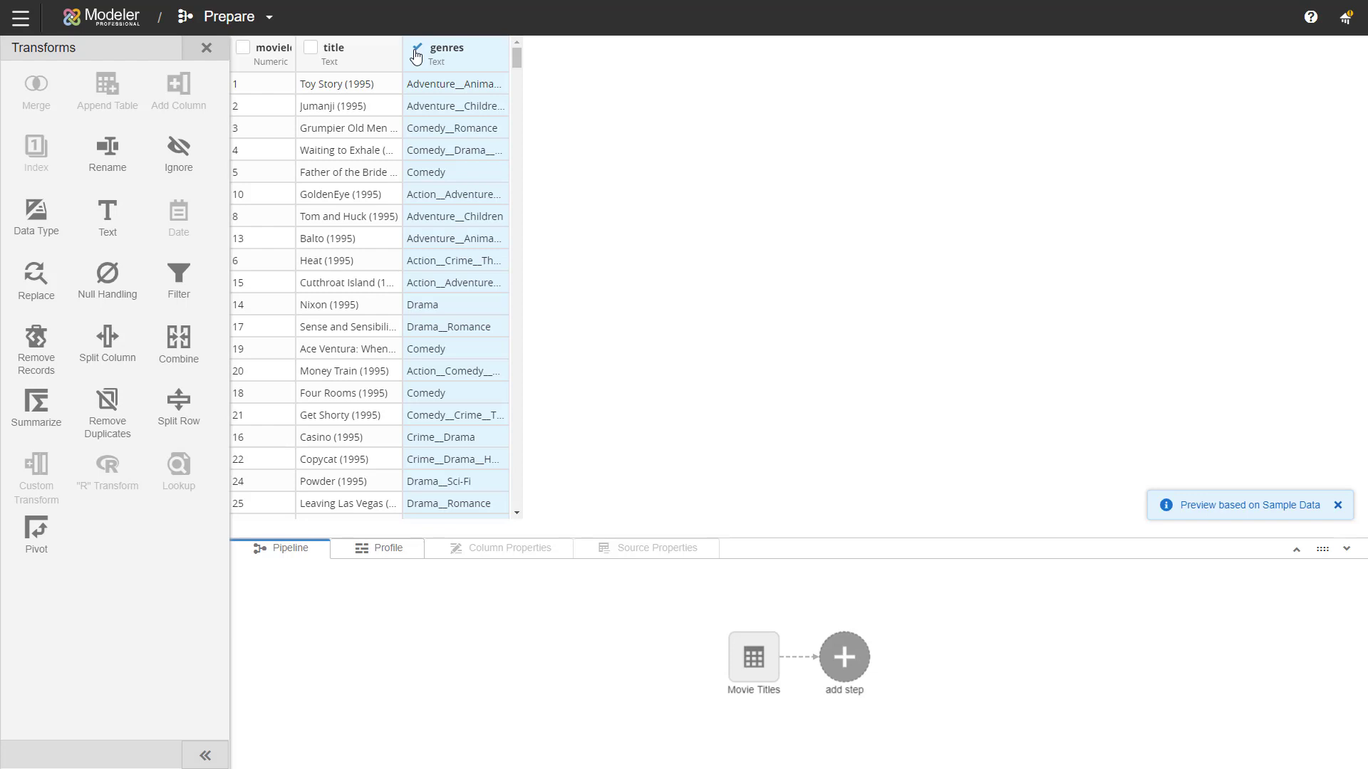
left_click(169, 155)
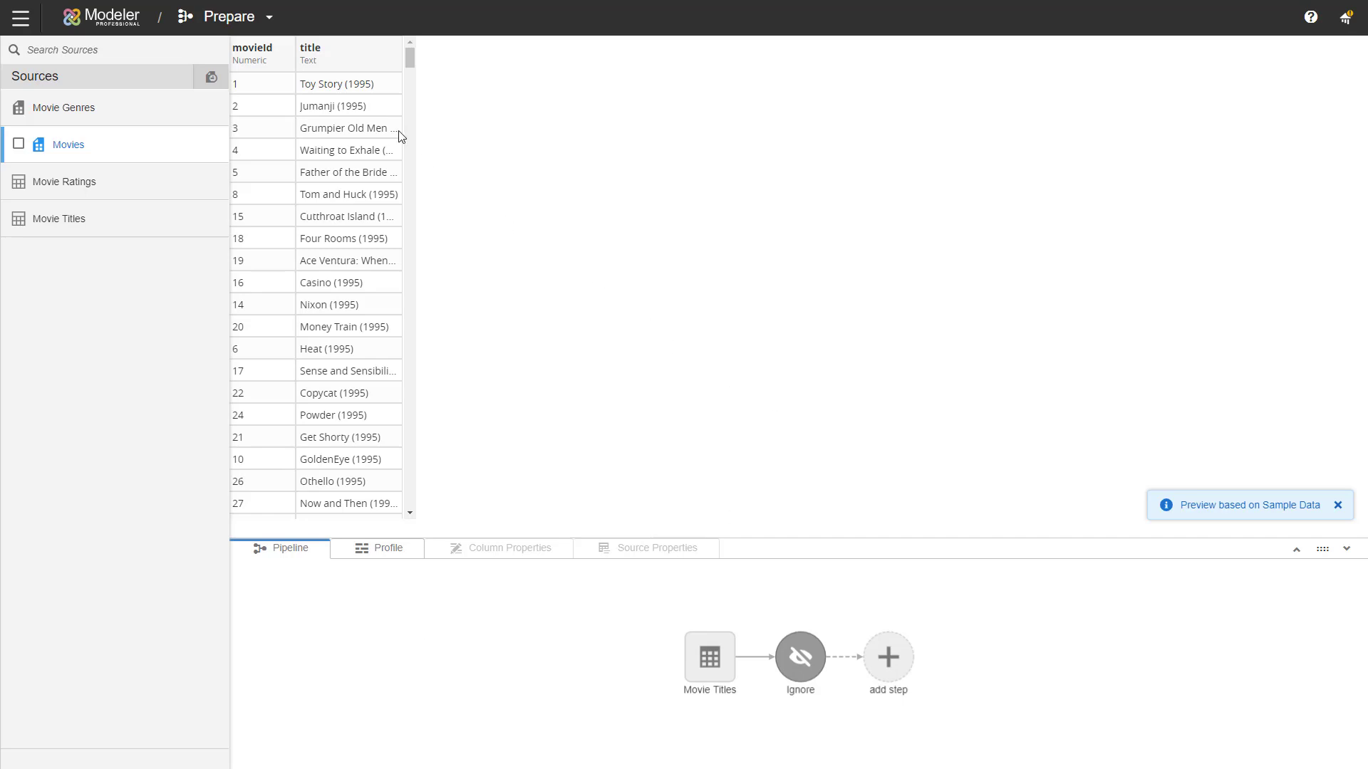
- Widen the title column to show full movie titles and scroll through the preview rows
left_click_drag(403, 47, 573, 93)
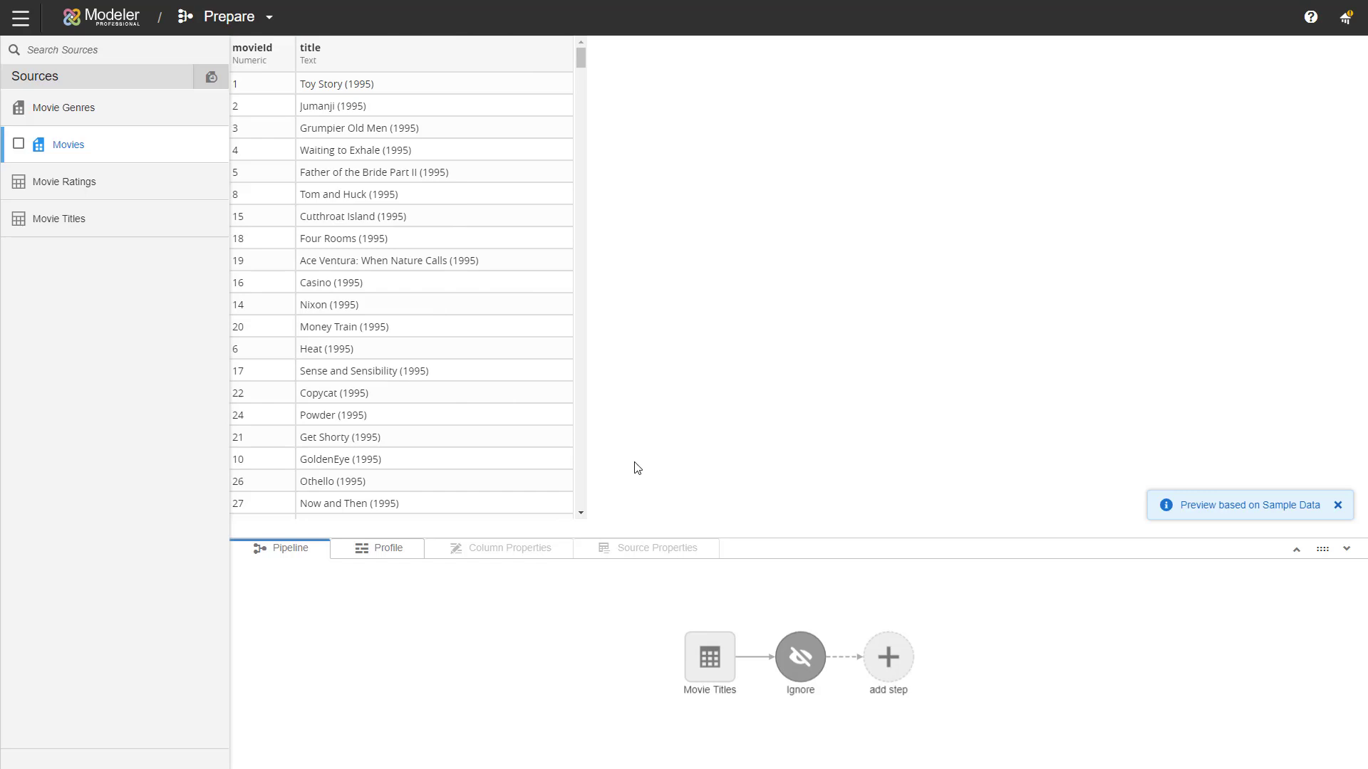
scroll(547, 253, "down", 4)
scroll(547, 254, "down", 2)
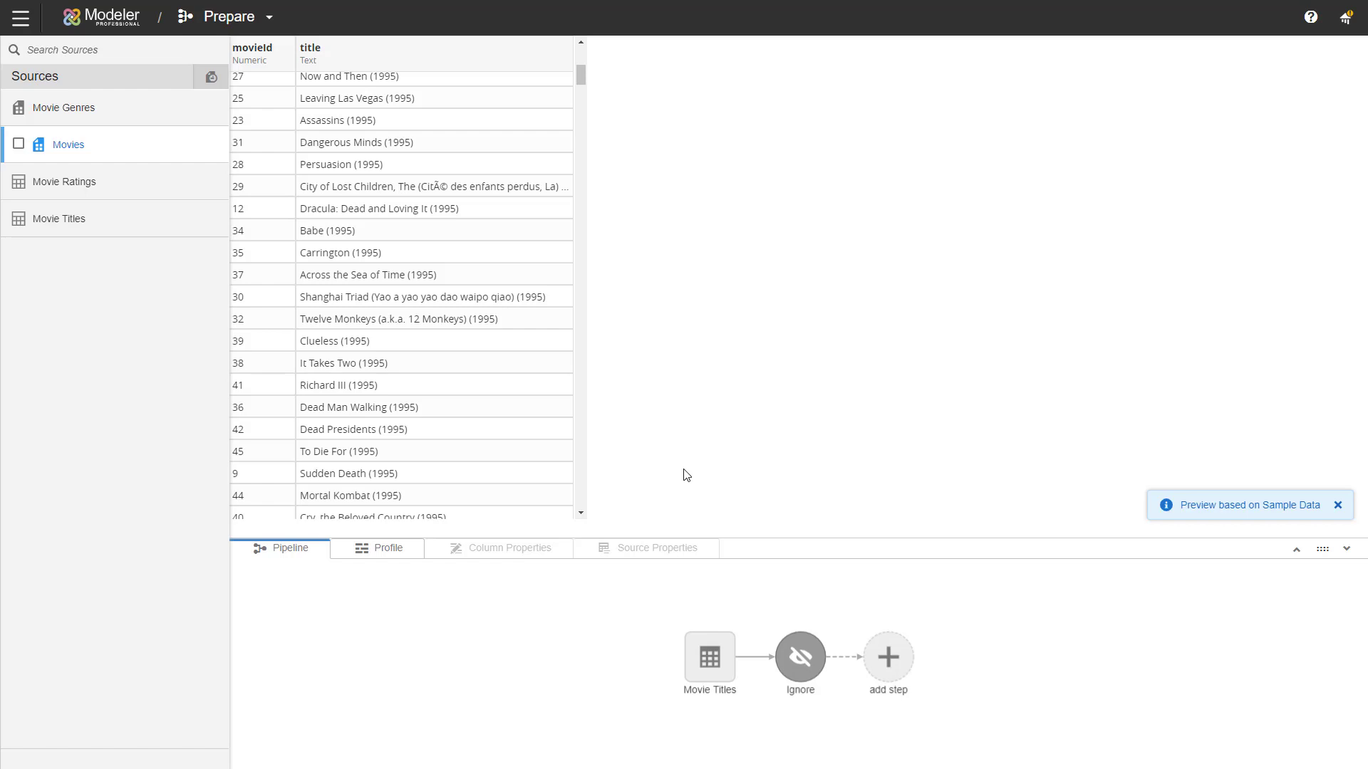
- Add a Replace step on title swapping '(19' for '__19' and '(20' for '__20'
left_click(896, 655)
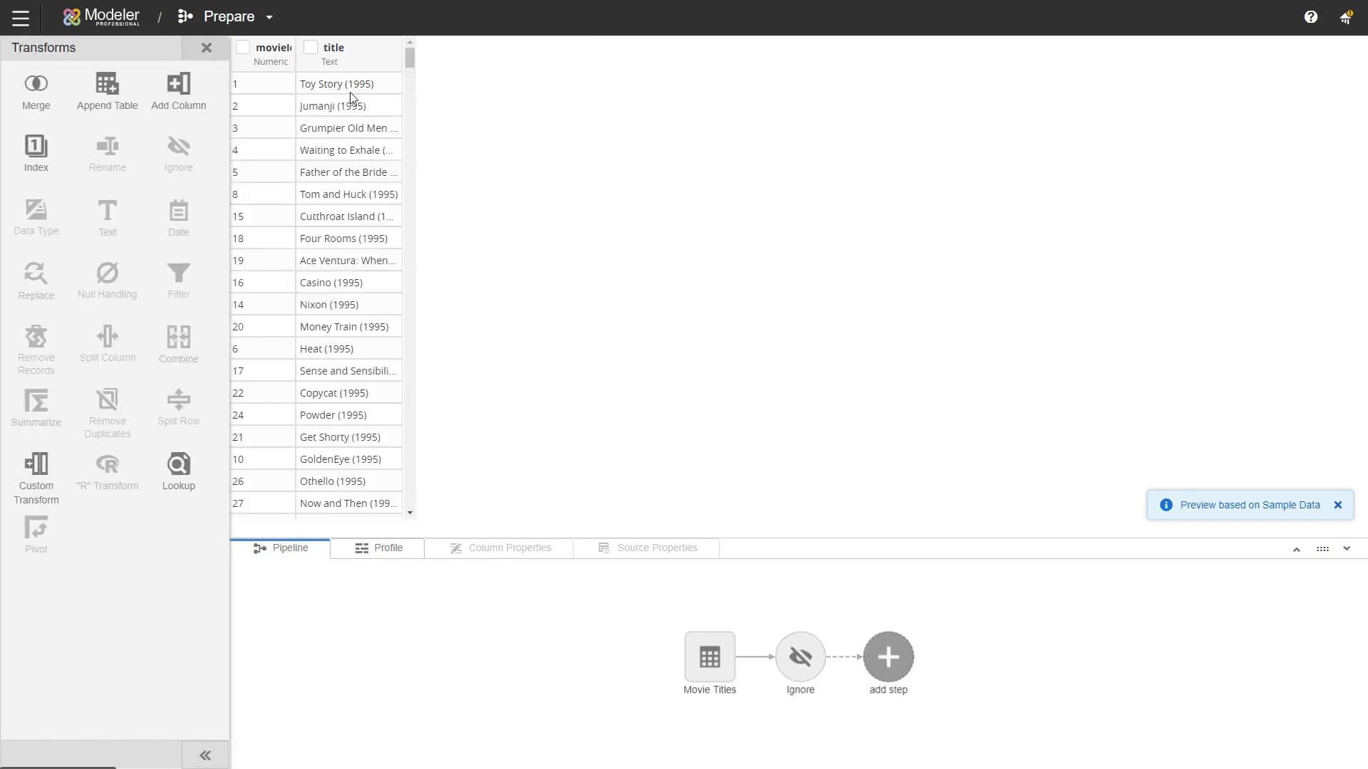
left_click(309, 48)
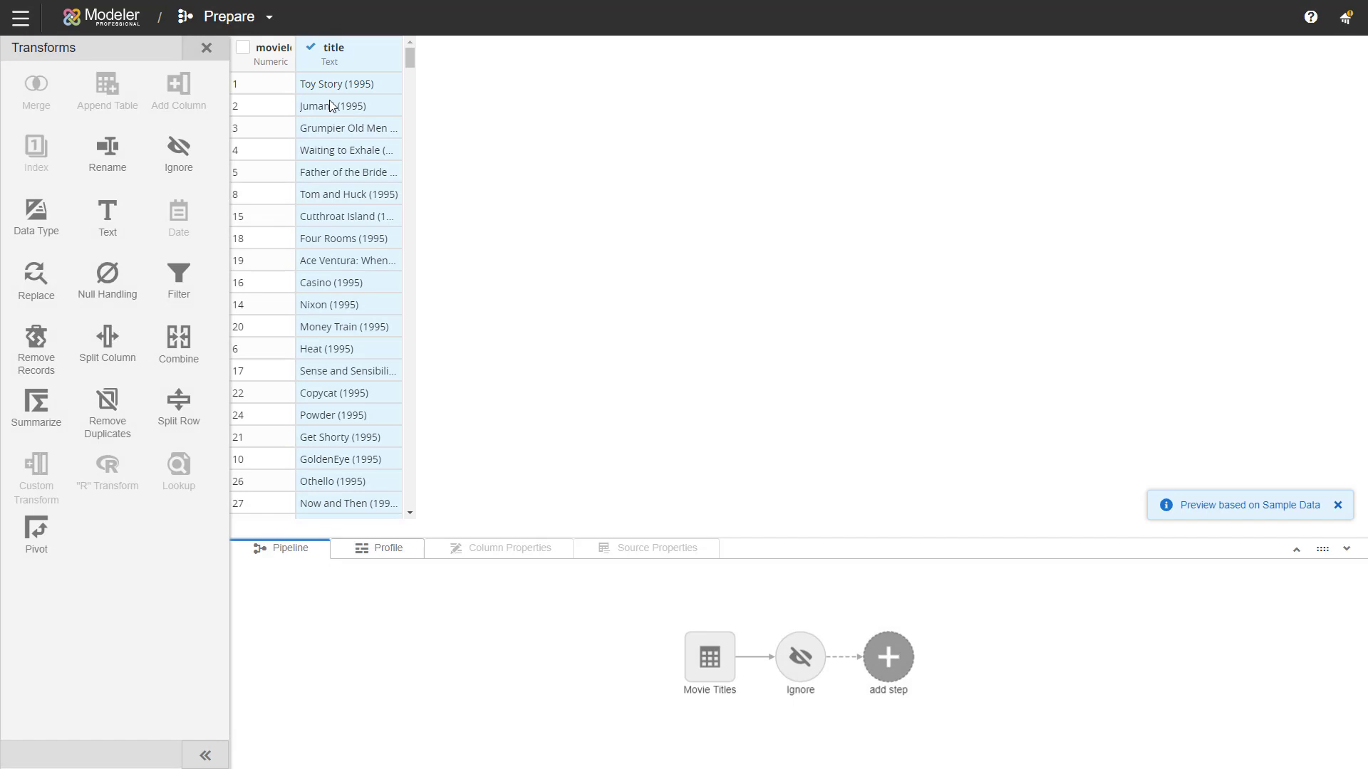
left_click(29, 282)
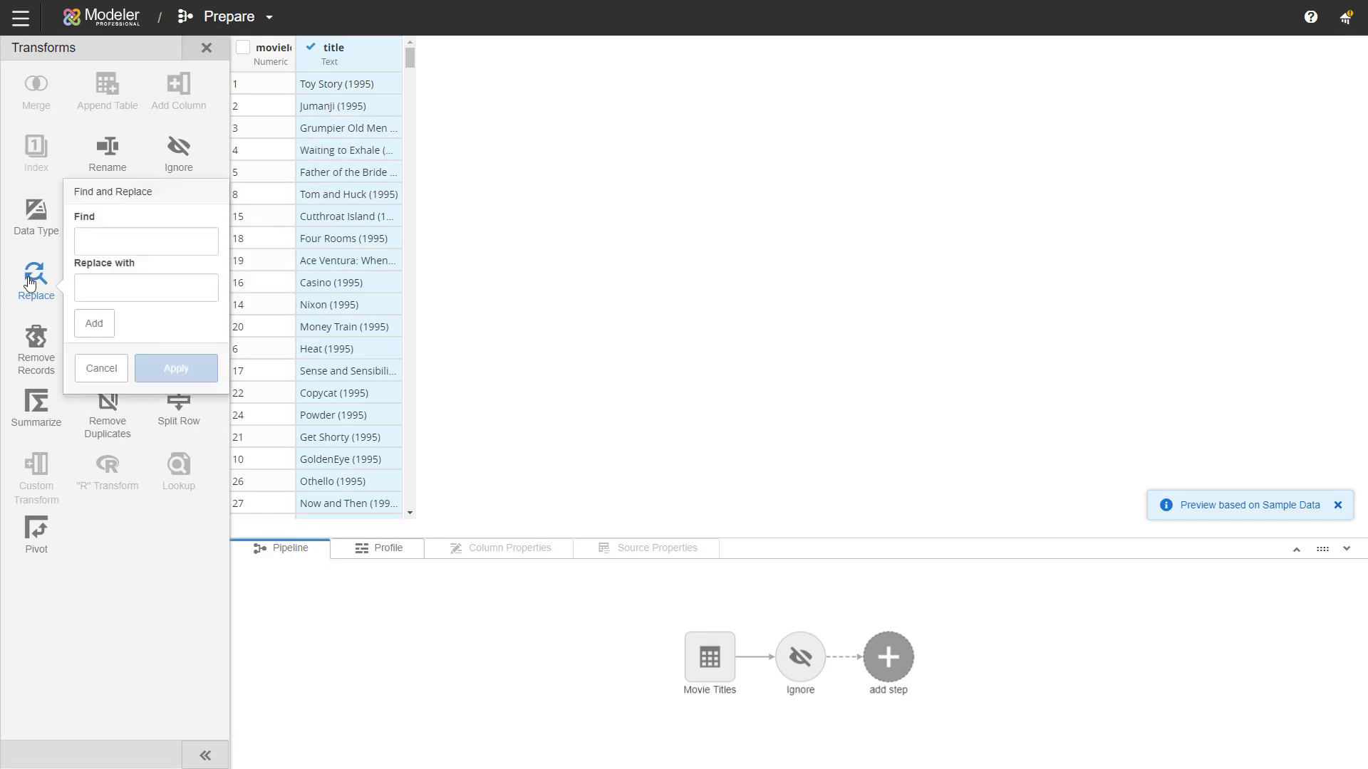
left_click(89, 236)
type("(19")
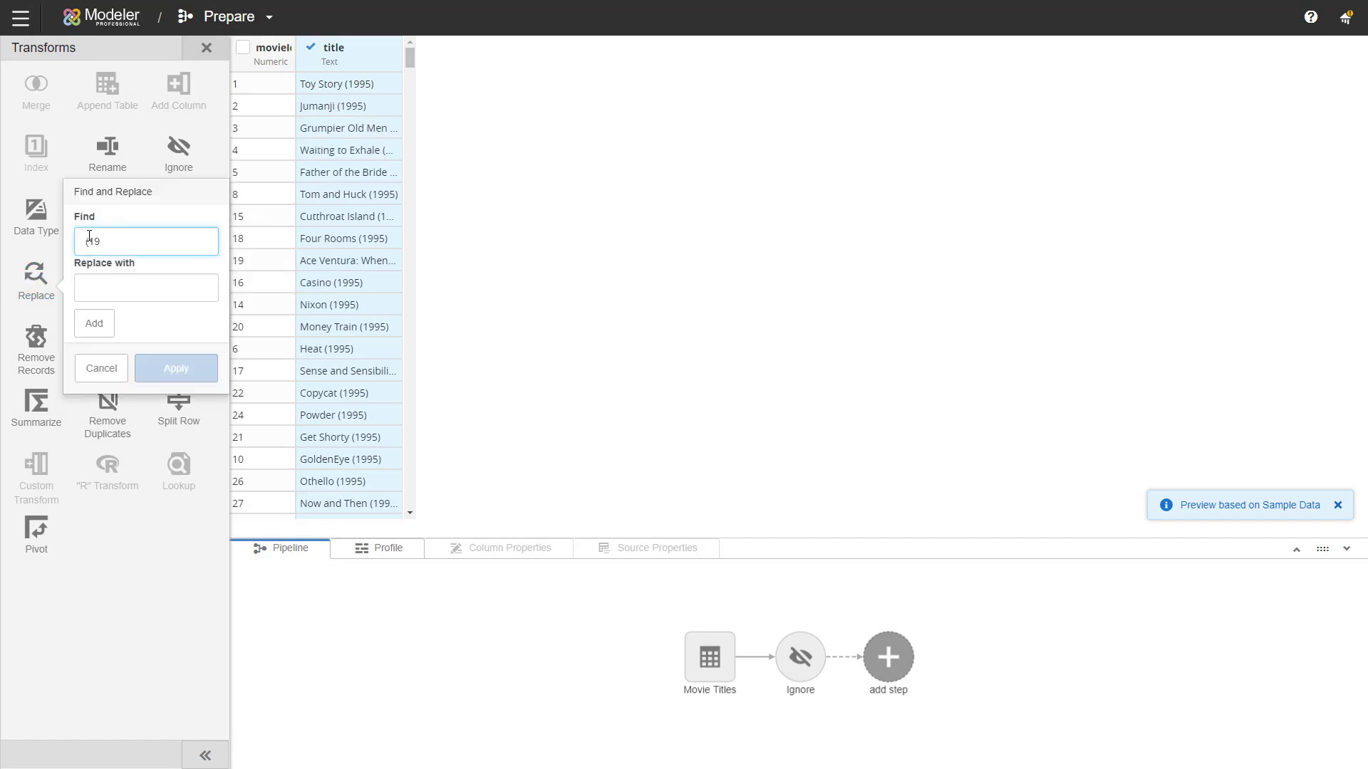
left_click(105, 296)
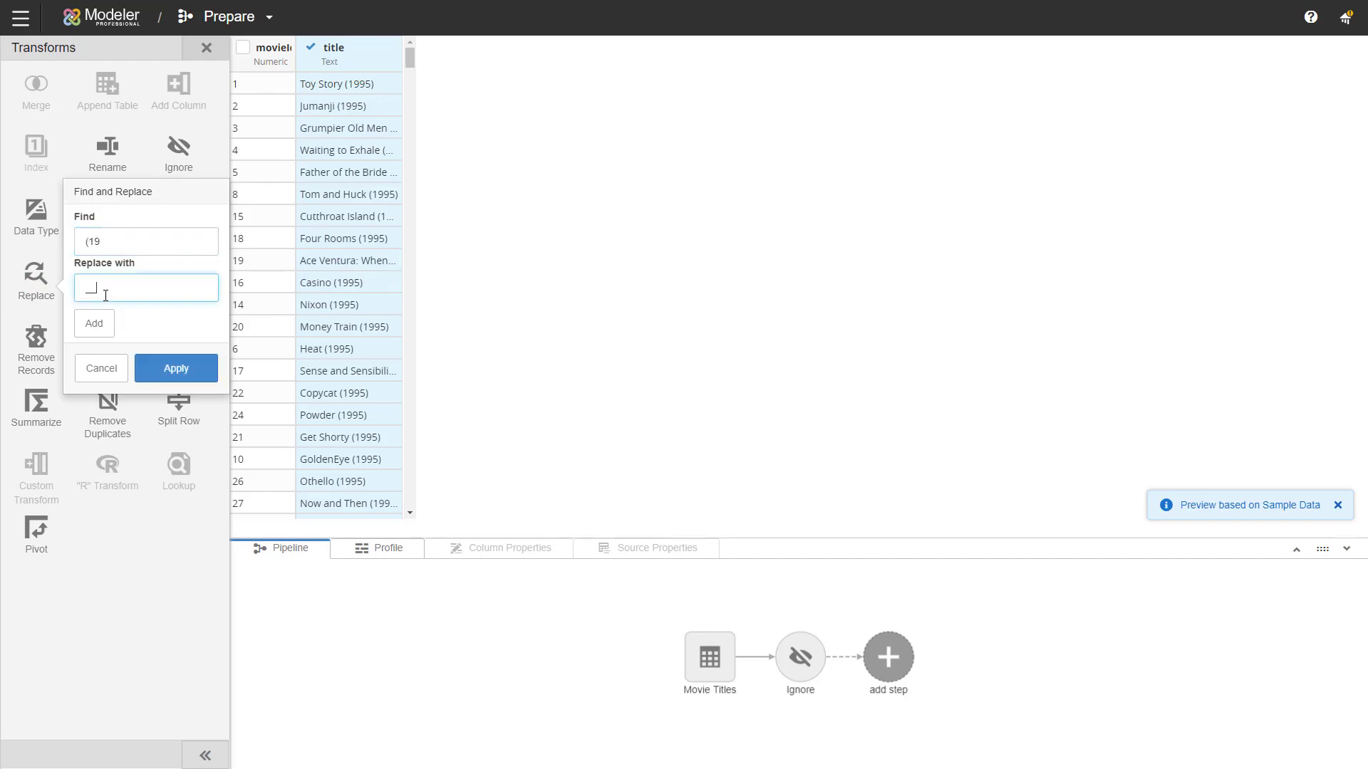
type("19")
left_click(95, 324)
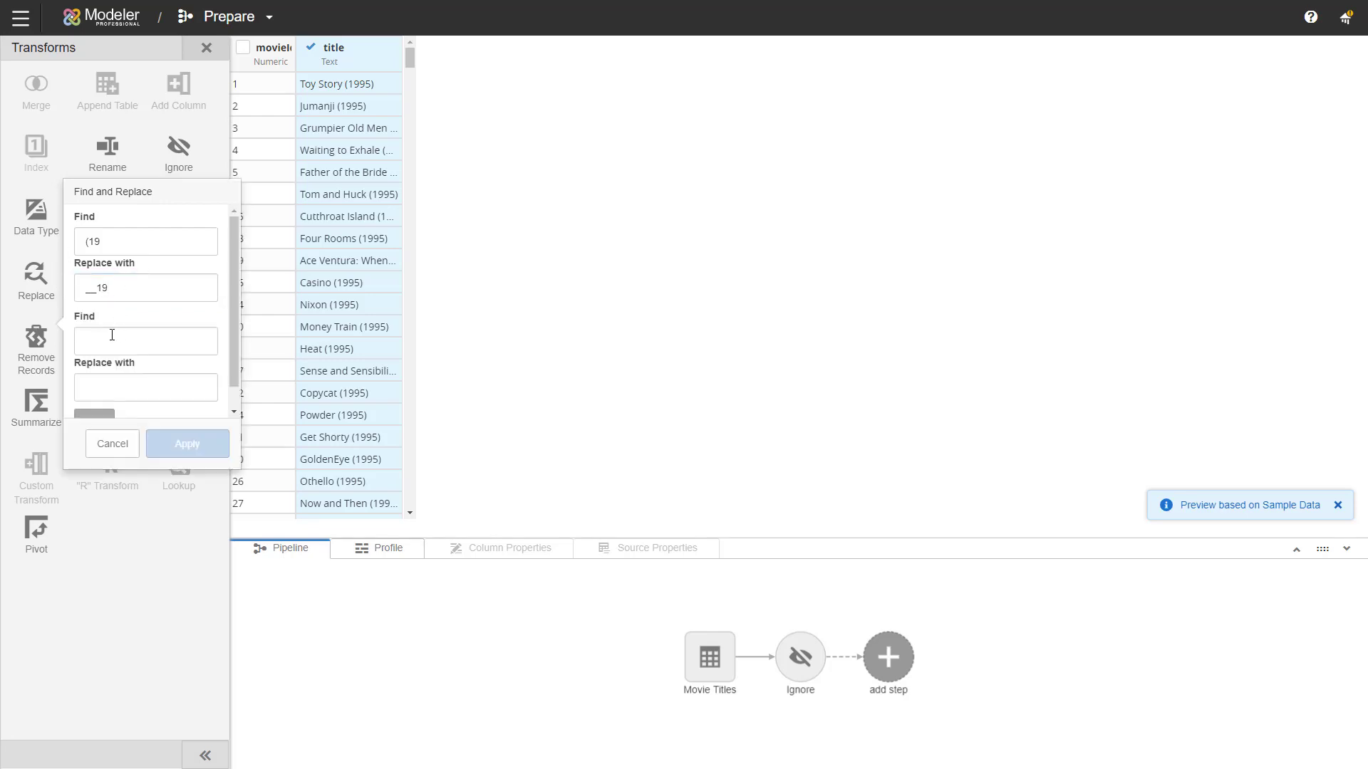
left_click(112, 335)
type("(")
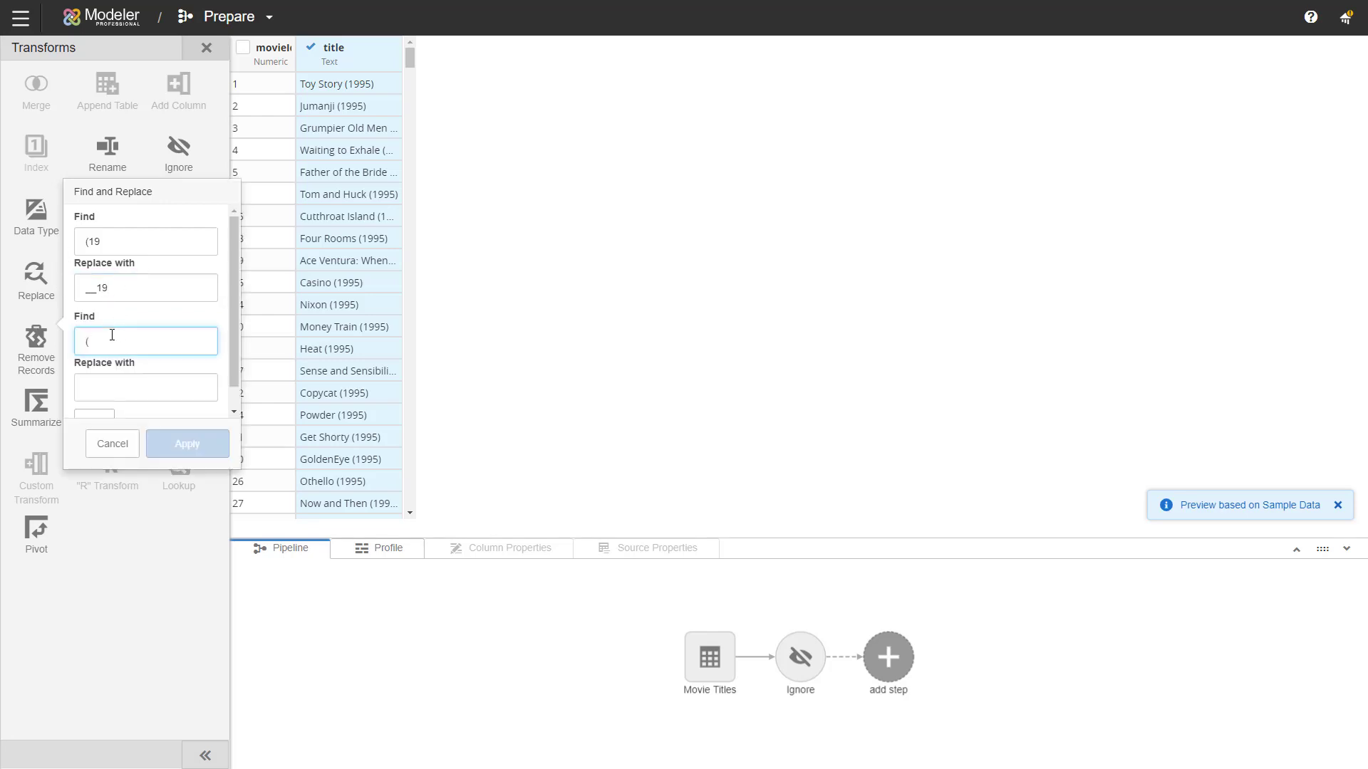
type("20")
left_click(85, 389)
type("__")
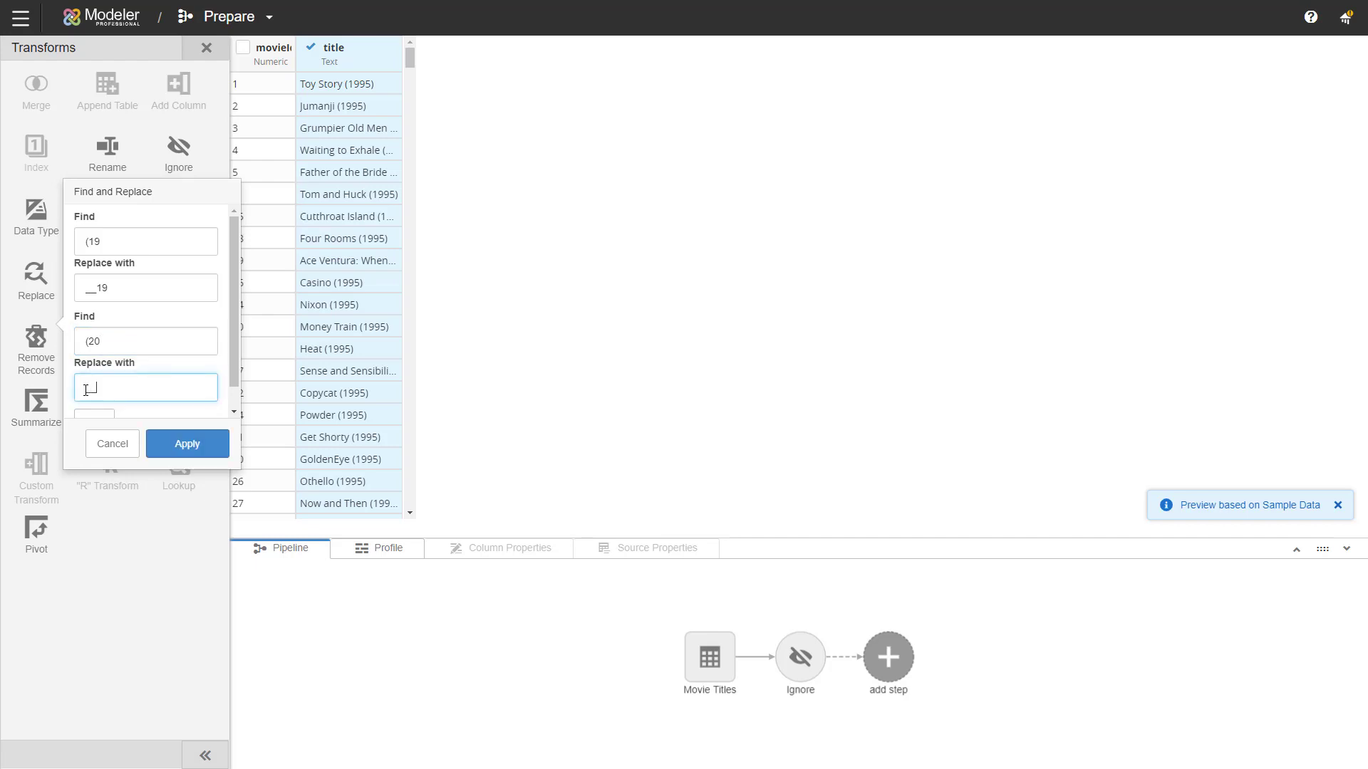
type("20")
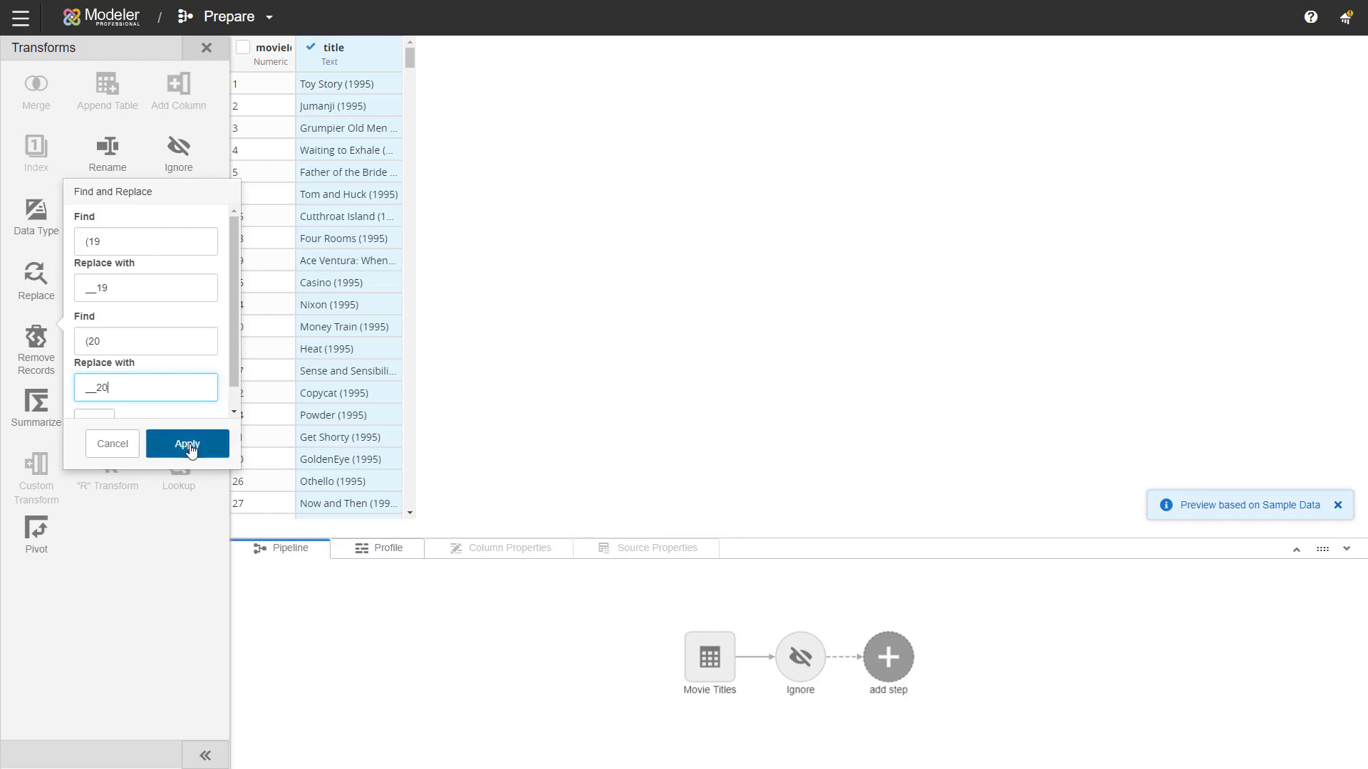
left_click(152, 443)
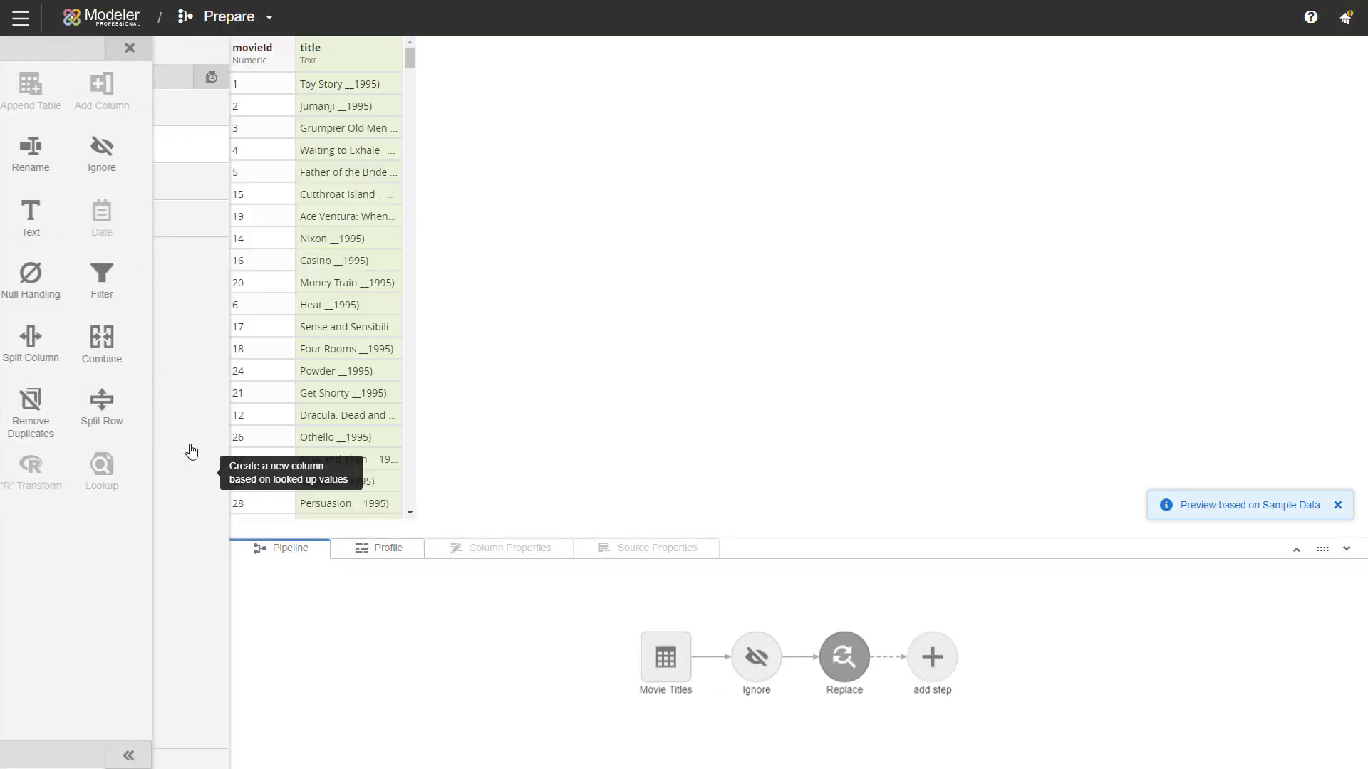
left_click(191, 450)
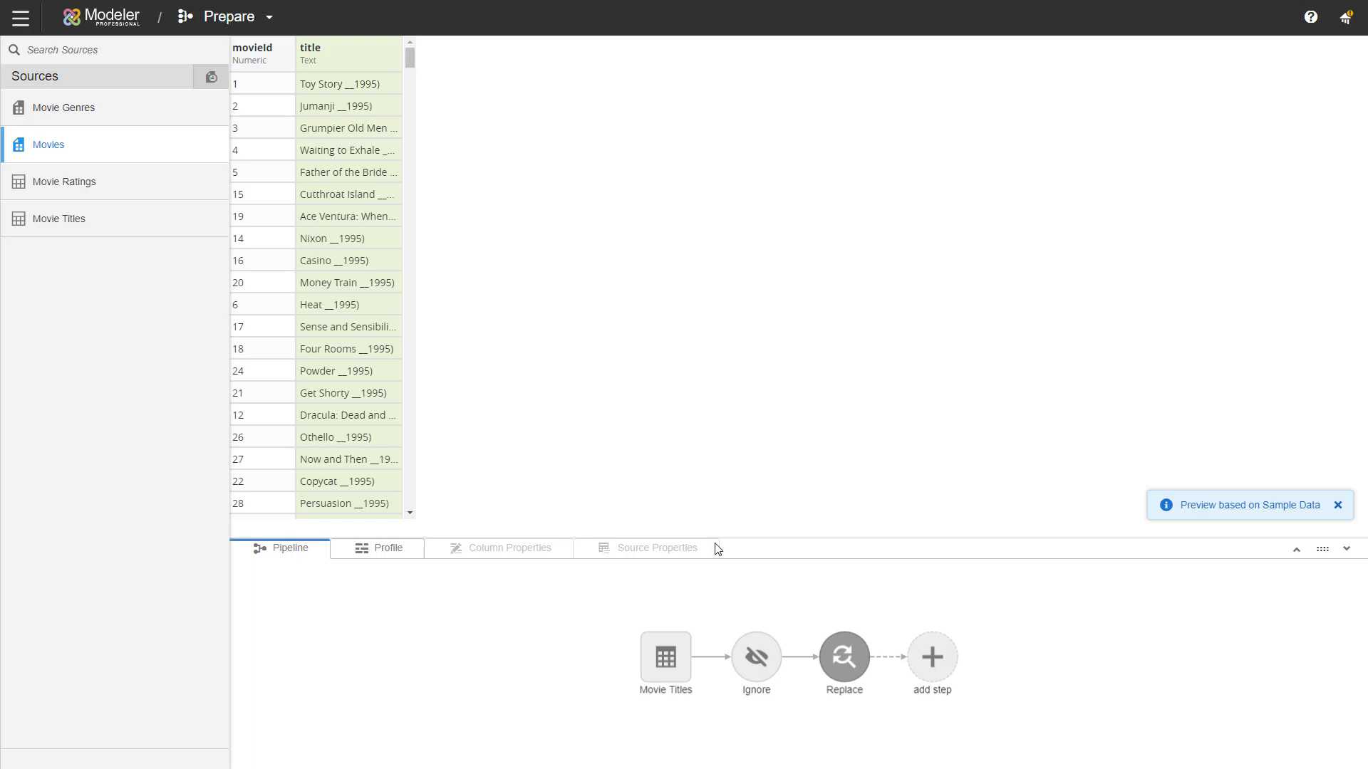
- Split the title column on a custom '_' delimiter into title1 and title2
left_click(931, 655)
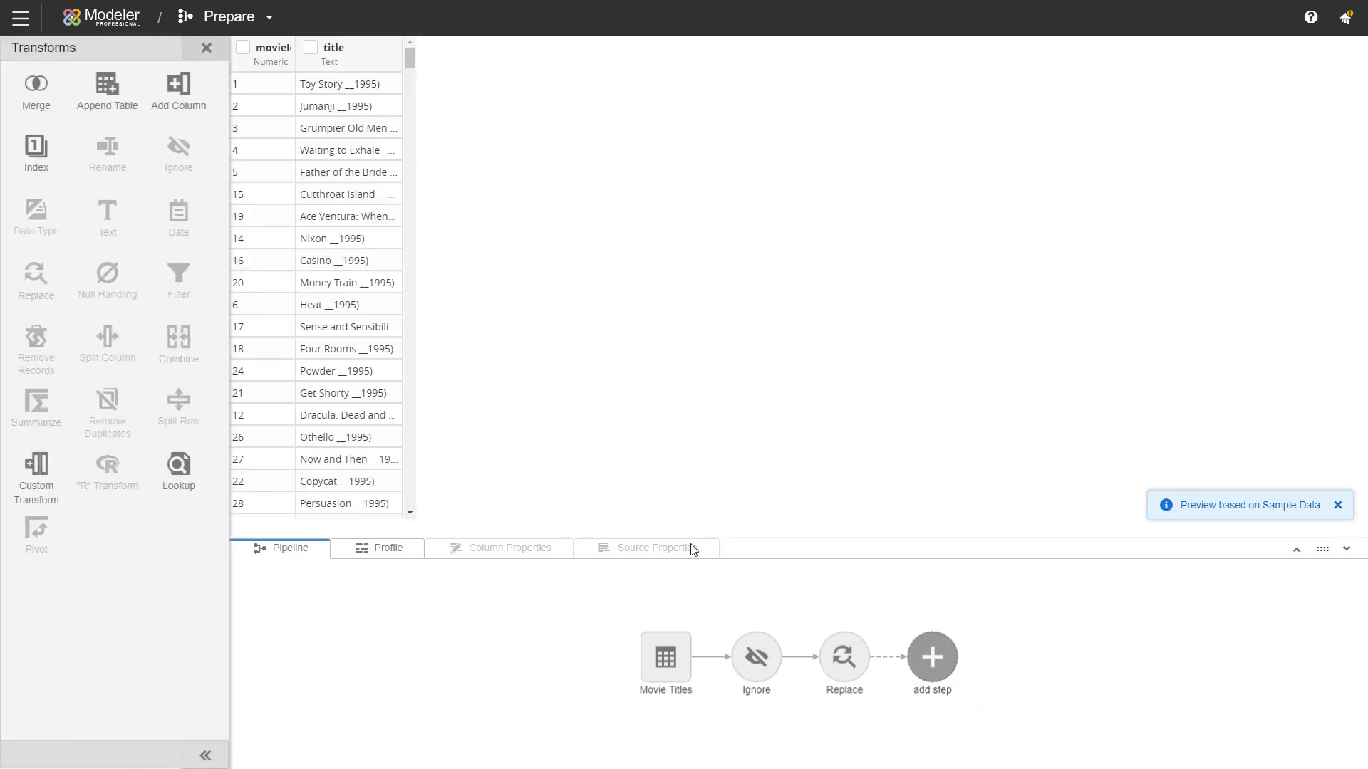
left_click(310, 47)
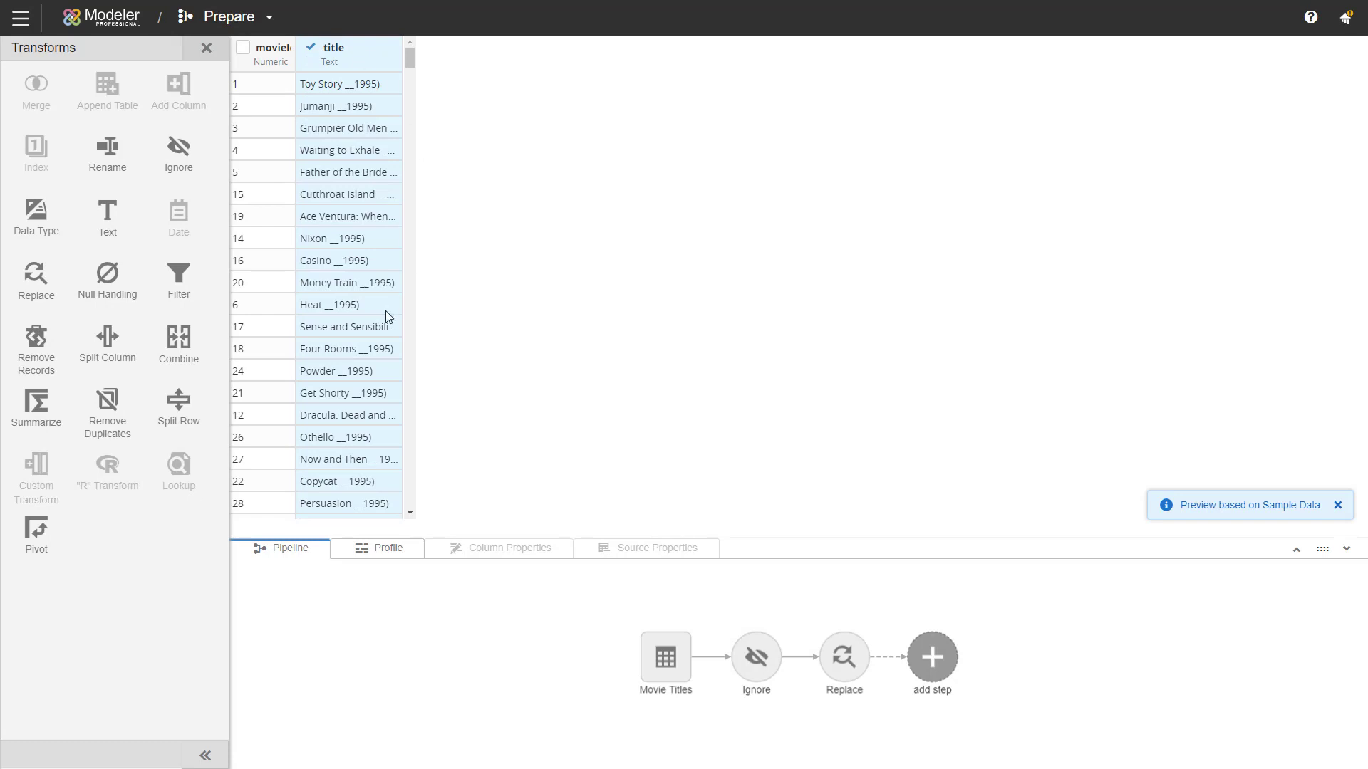
left_click(105, 356)
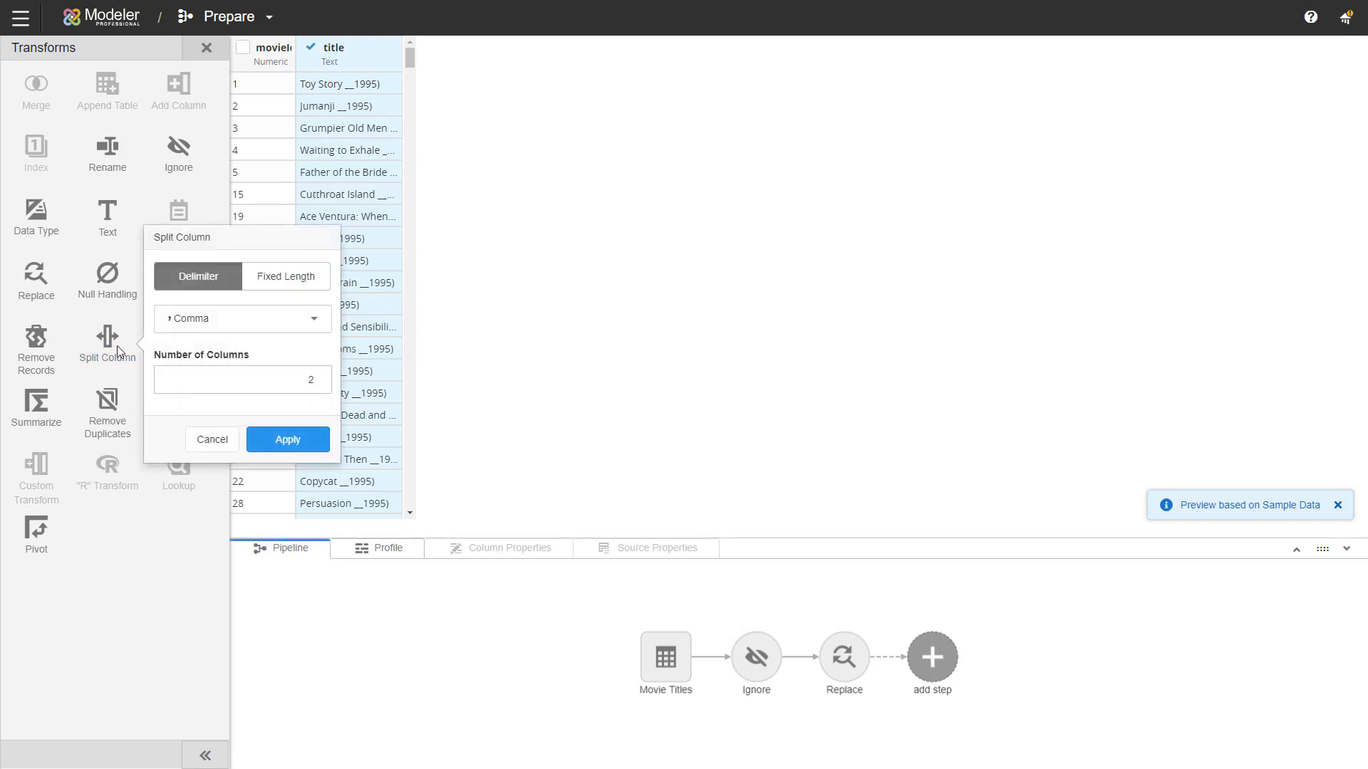
left_click(290, 321)
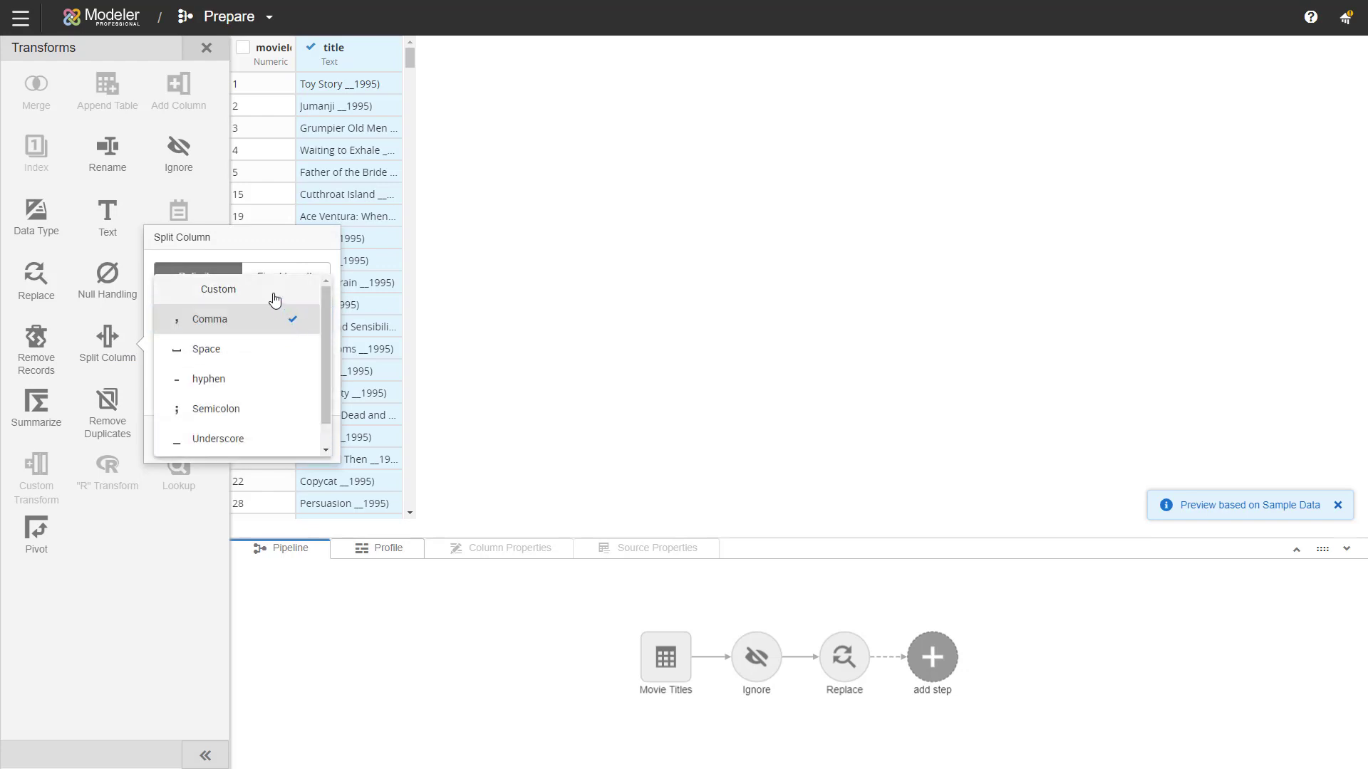
left_click(275, 290)
left_click(218, 312)
type("__")
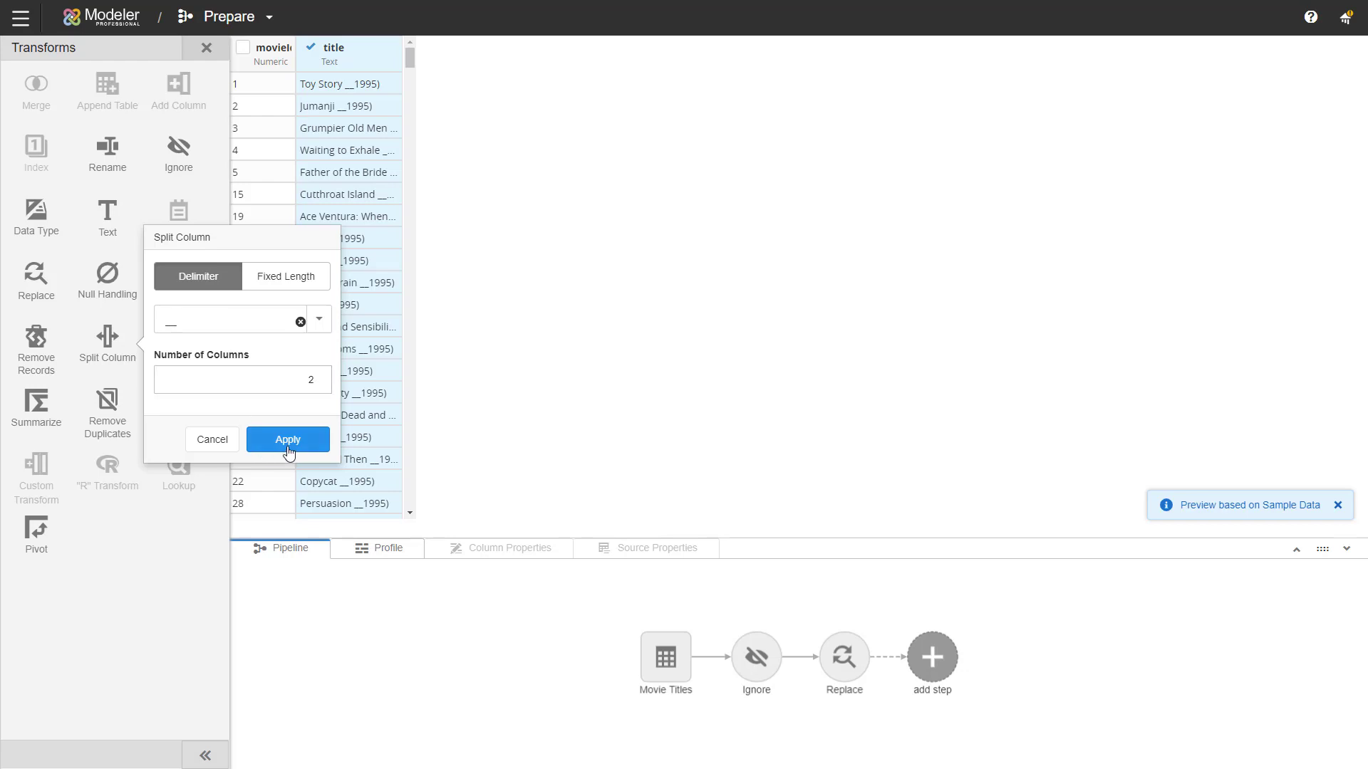
left_click(287, 439)
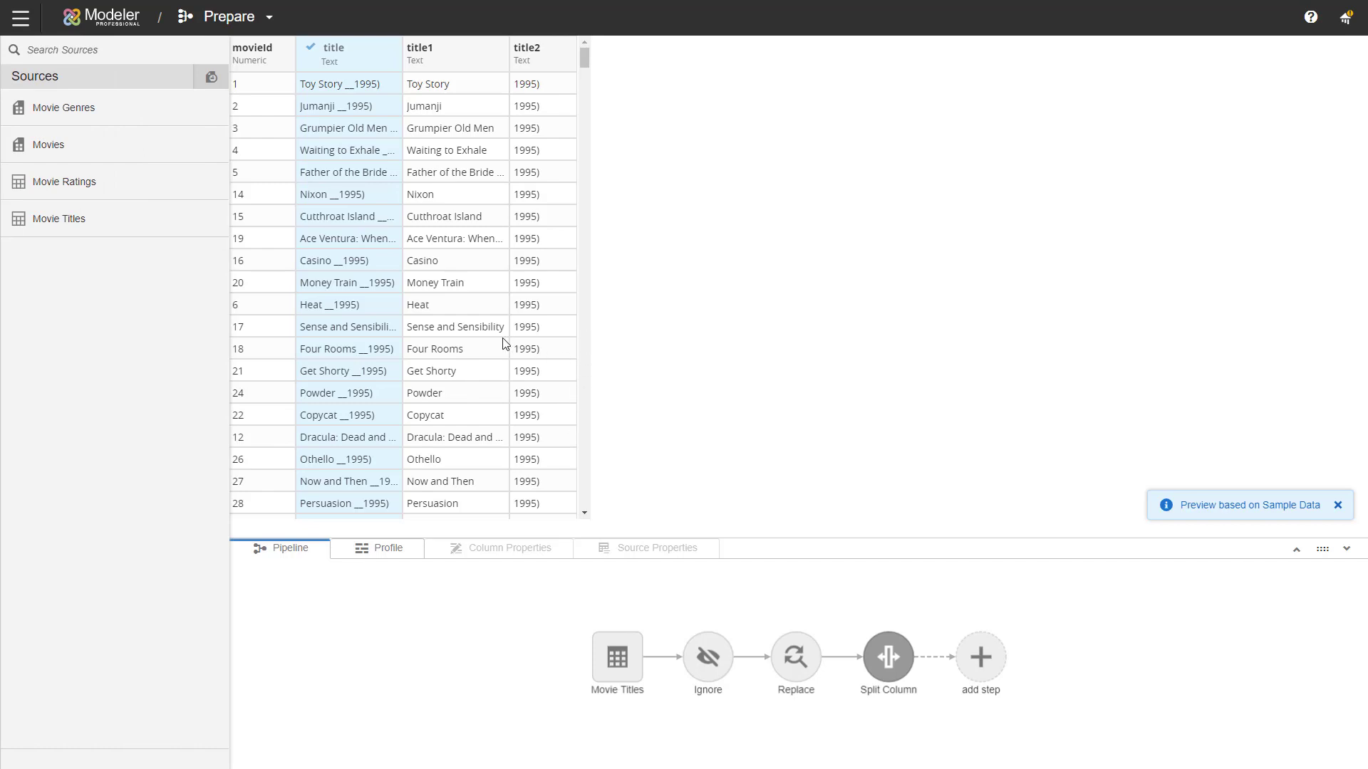
- Split title2 on a custom ')' delimiter into title21, holding the year, and title22
scroll(504, 344, "down", 1)
scroll(503, 344, "down", 2)
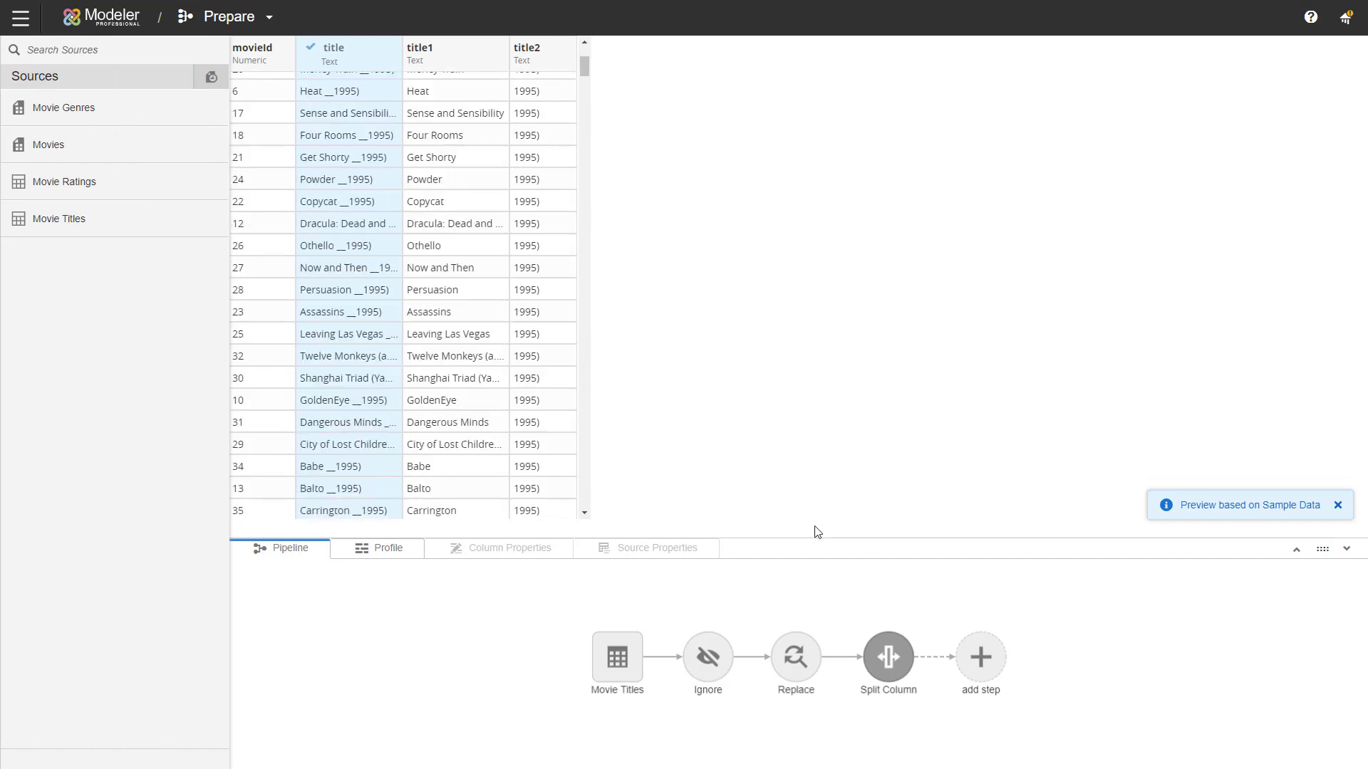
left_click(981, 664)
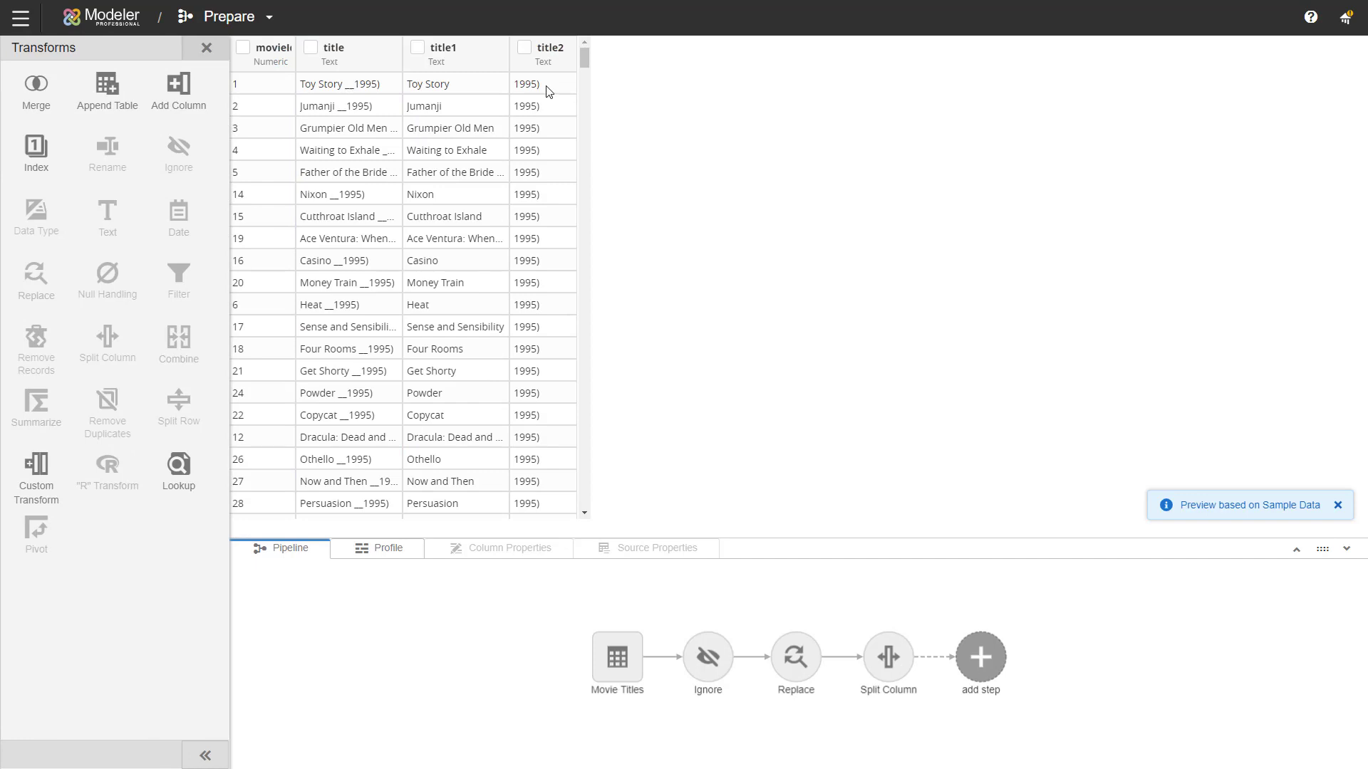
left_click(526, 50)
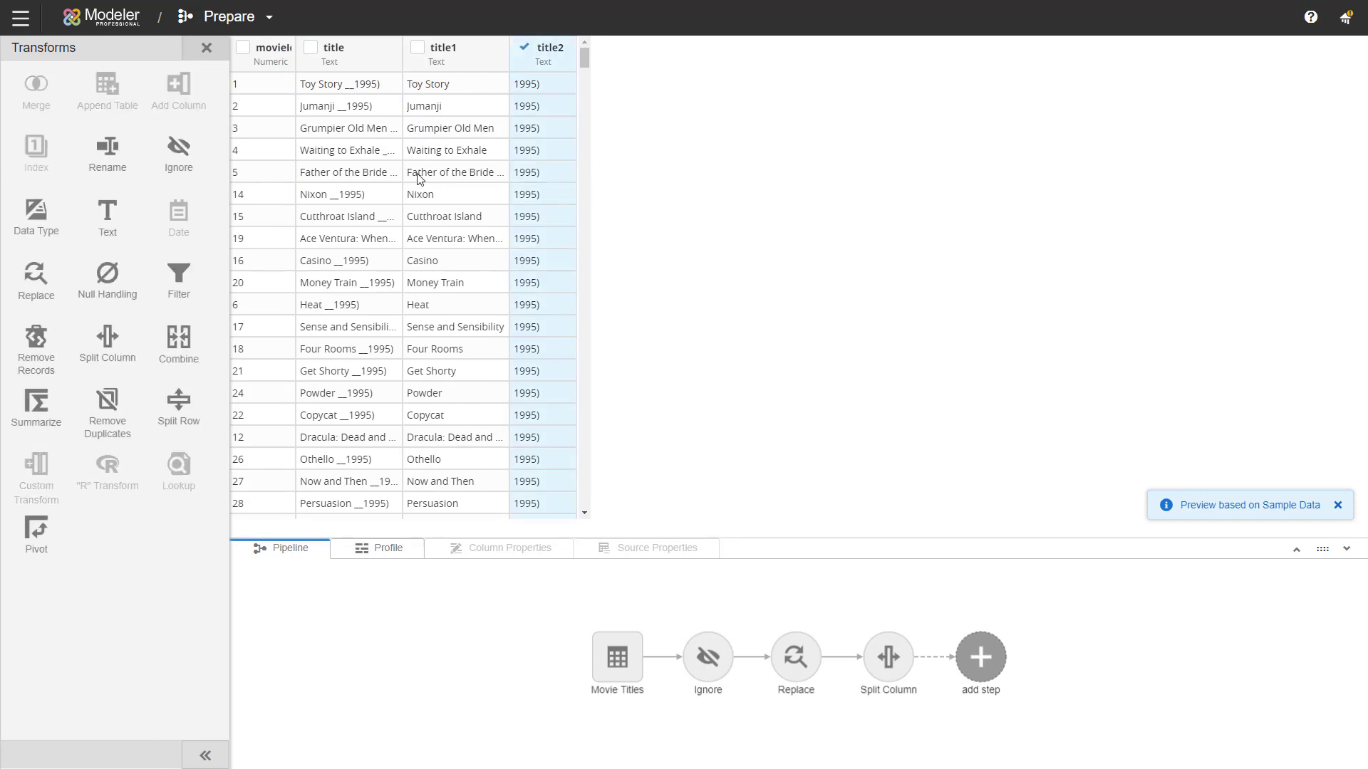
left_click(107, 342)
left_click(235, 314)
left_click(236, 294)
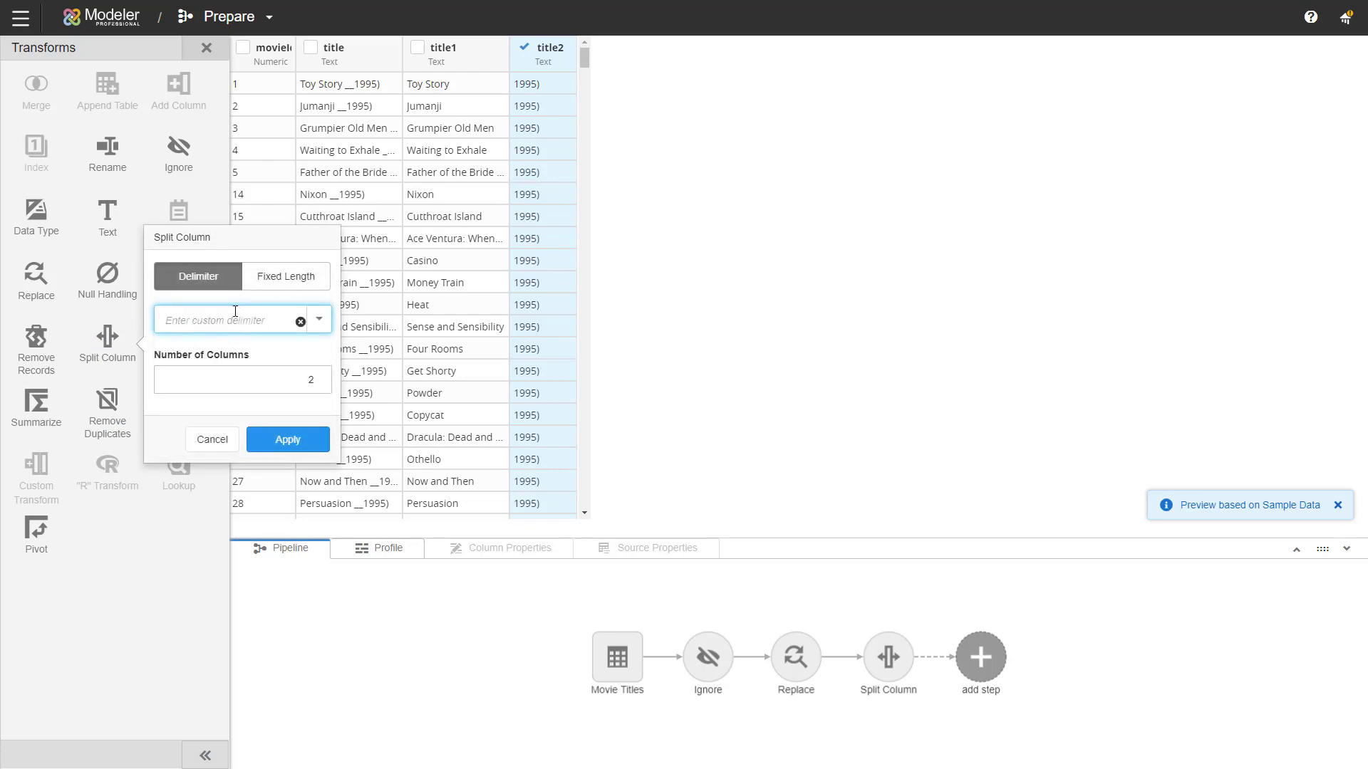
type(")")
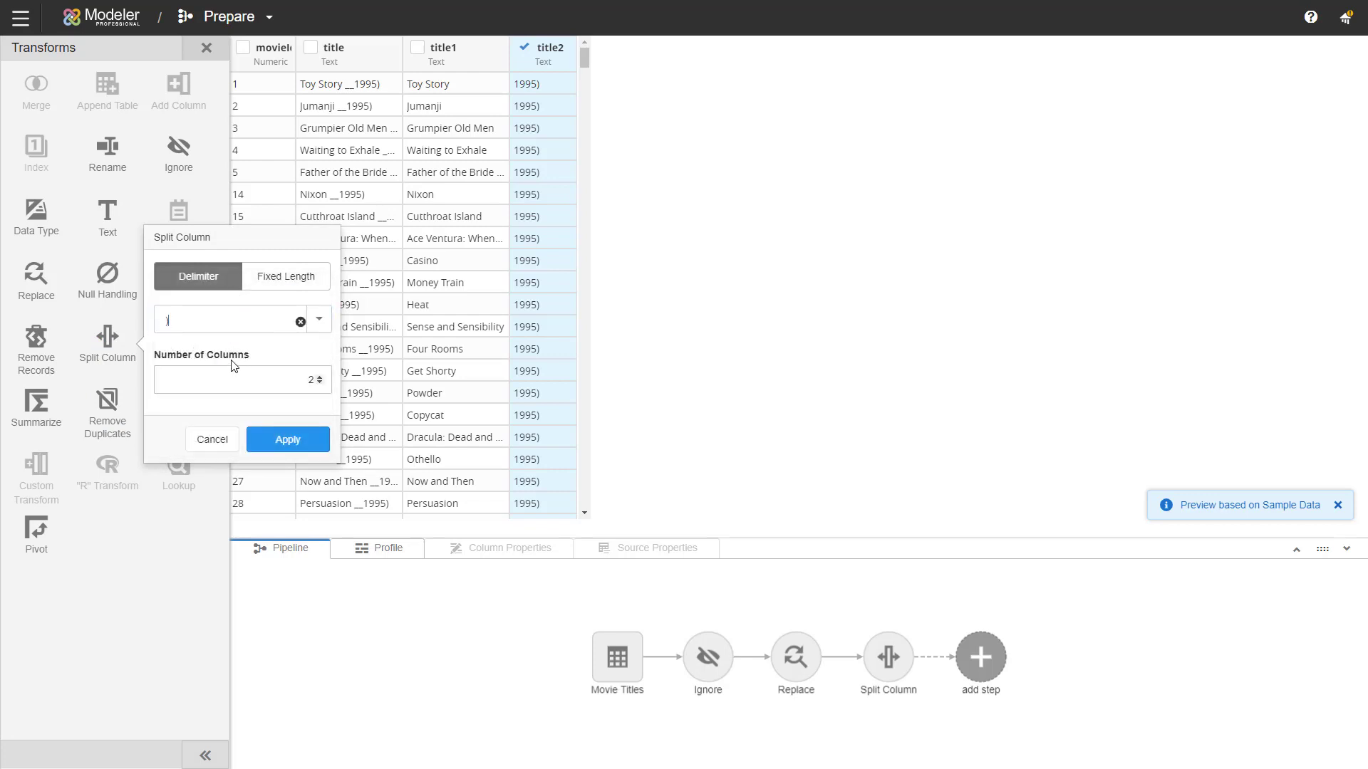
left_click(275, 438)
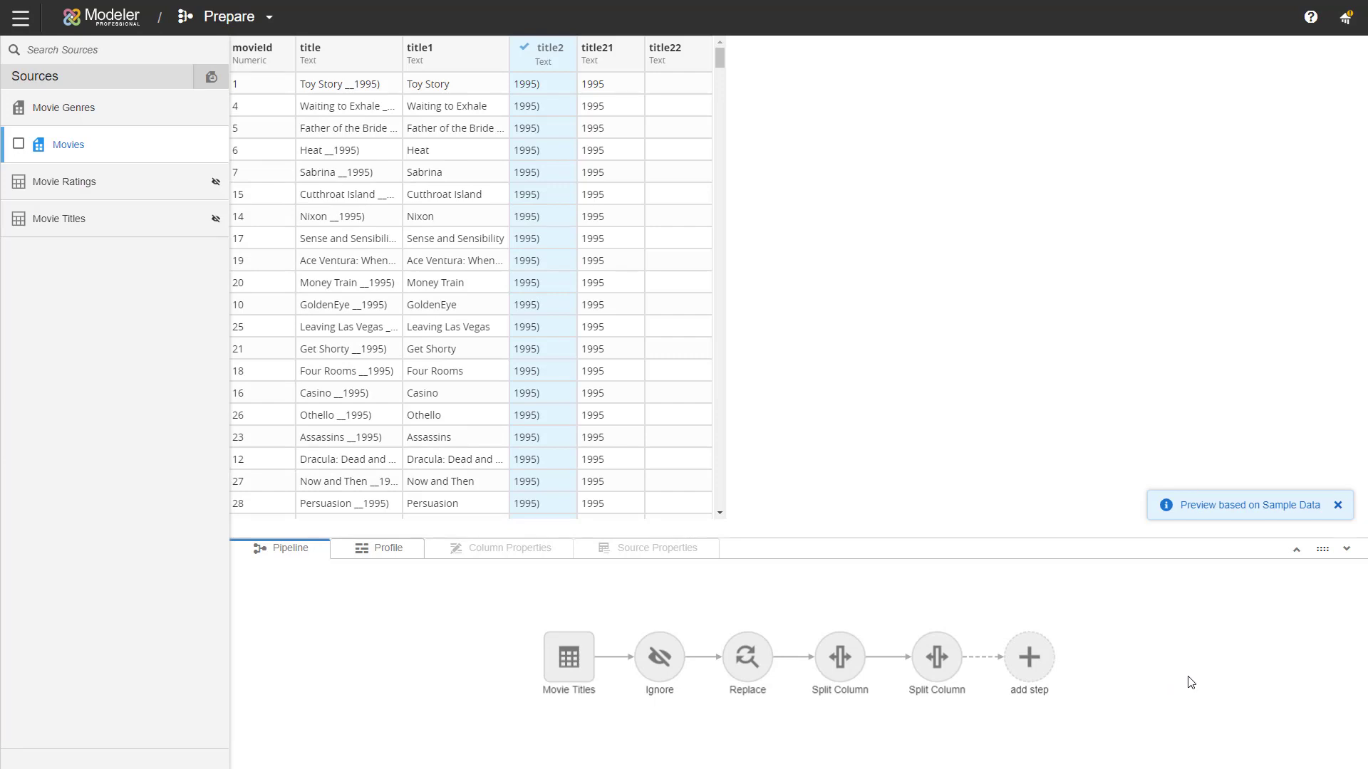
- Add a Filter step with movieId = 32, leaving only the Twelve Monkeys row
left_click(1029, 656)
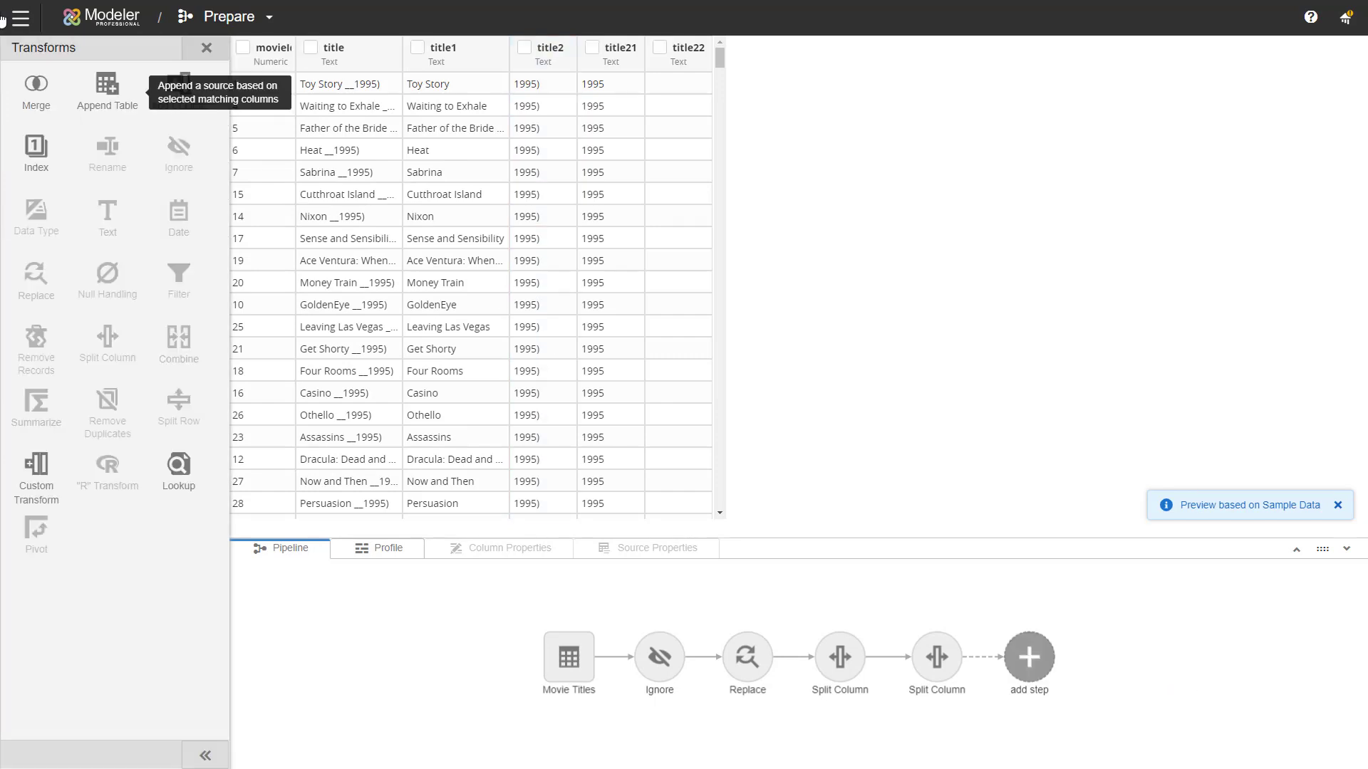
left_click(243, 48)
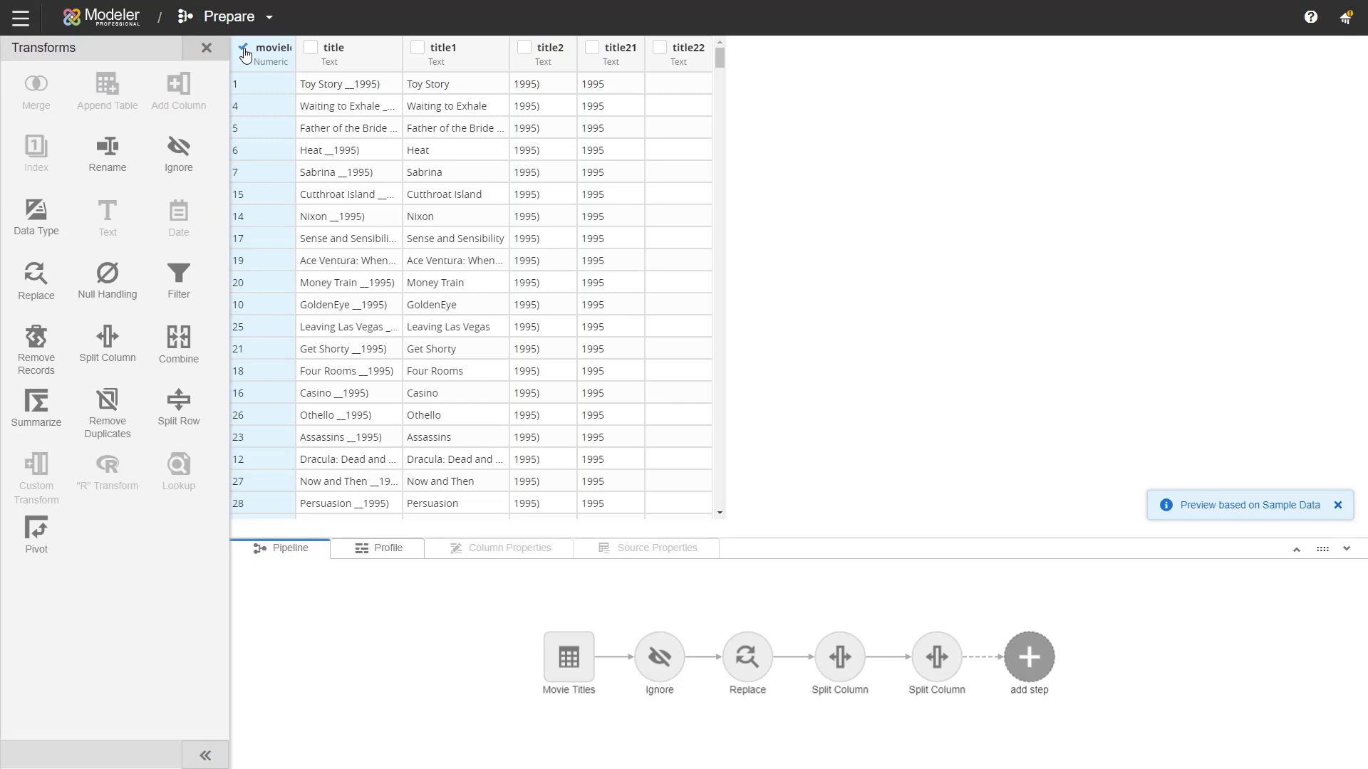
left_click(178, 274)
left_click(276, 243)
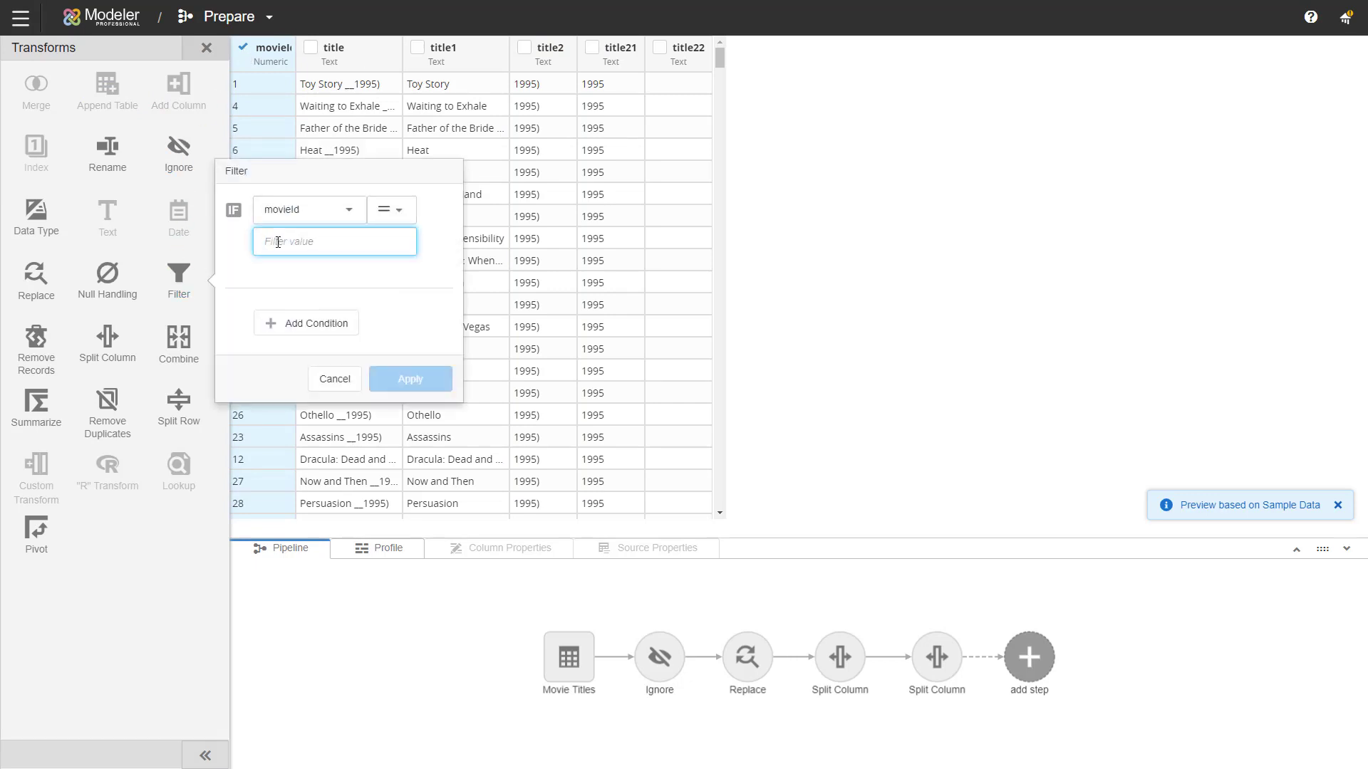
type("32")
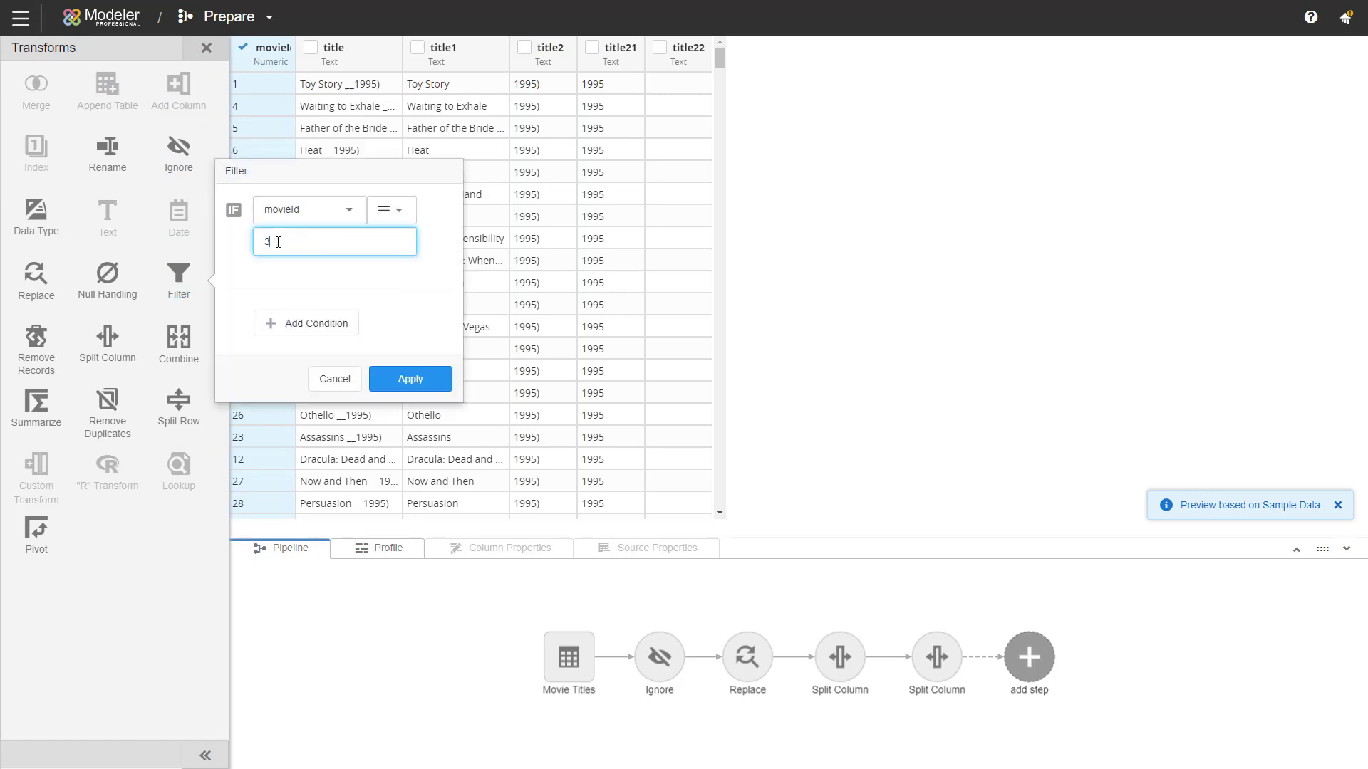
left_click(401, 379)
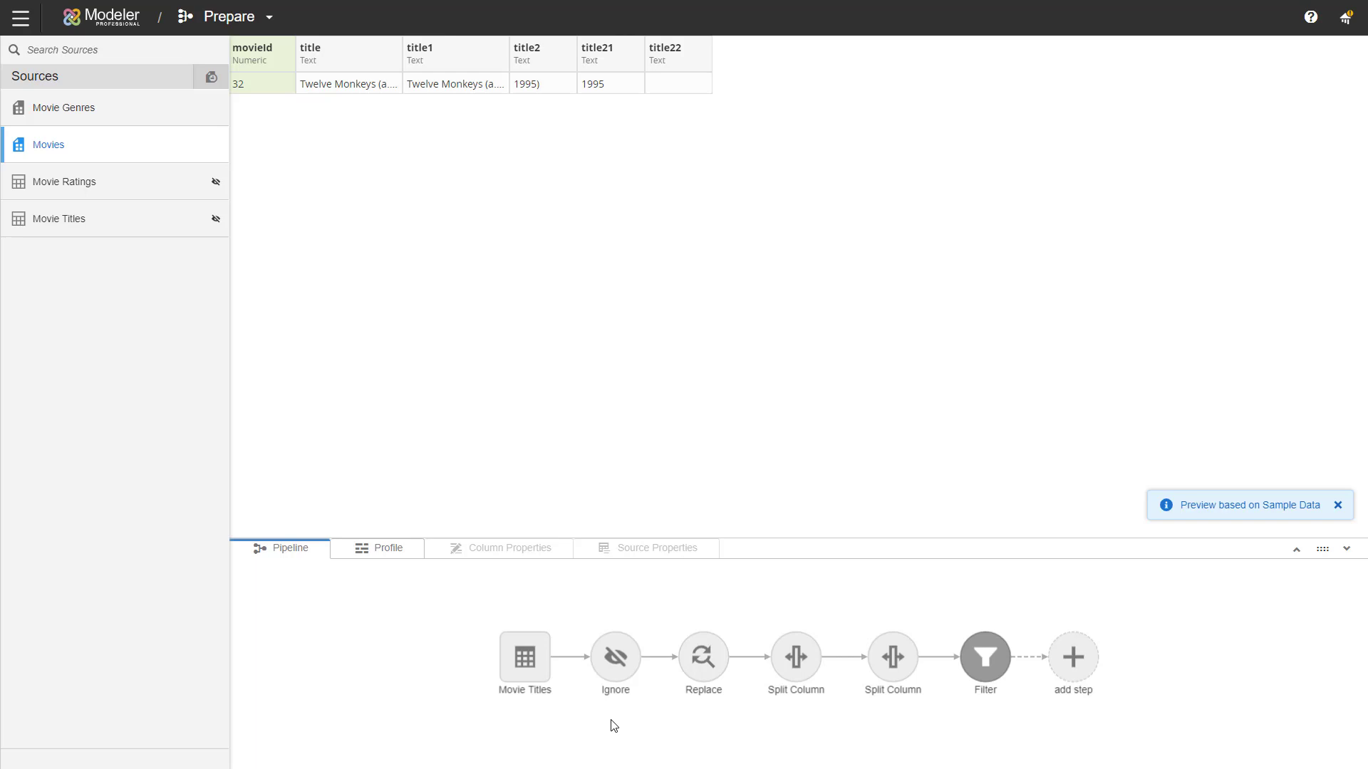
- Preview the Ignore step's output, then the first Split Column step's title1 and title2 columns
left_click(622, 673)
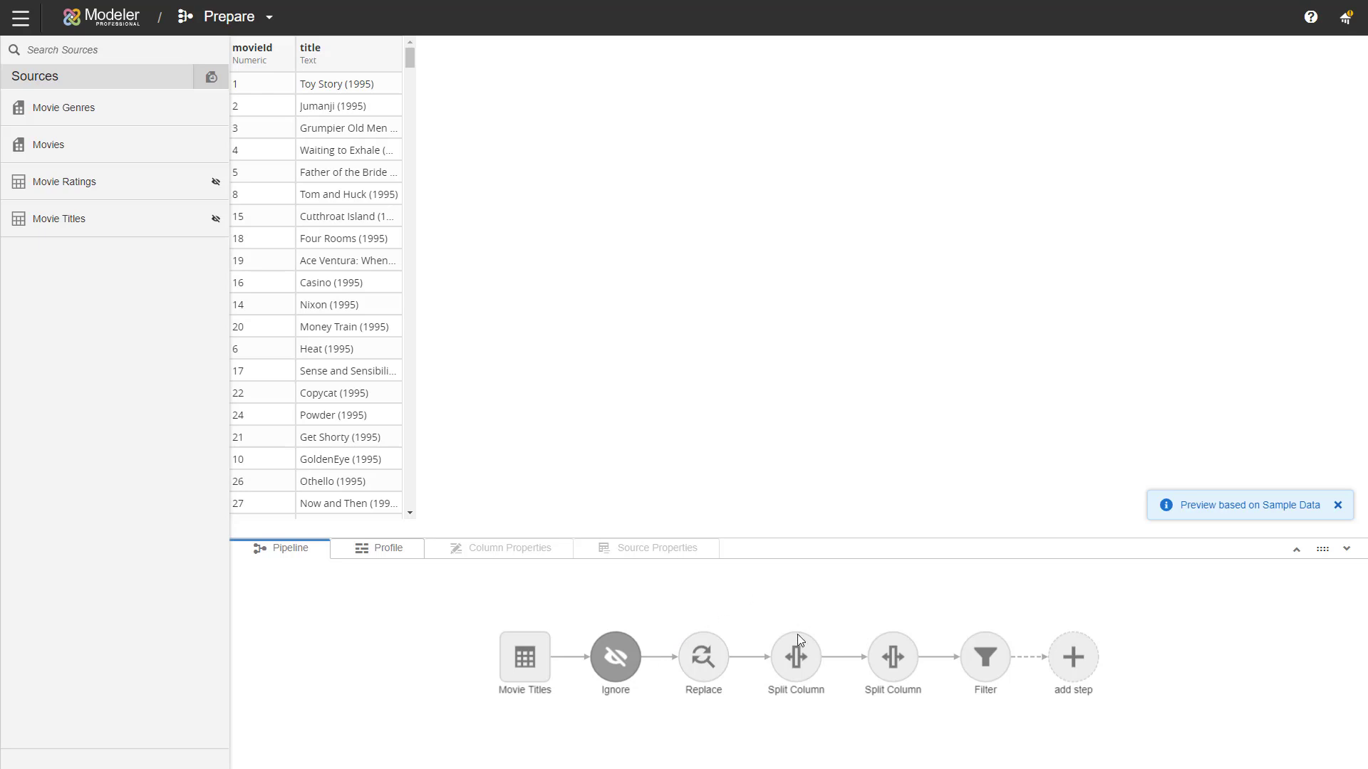
left_click(793, 656)
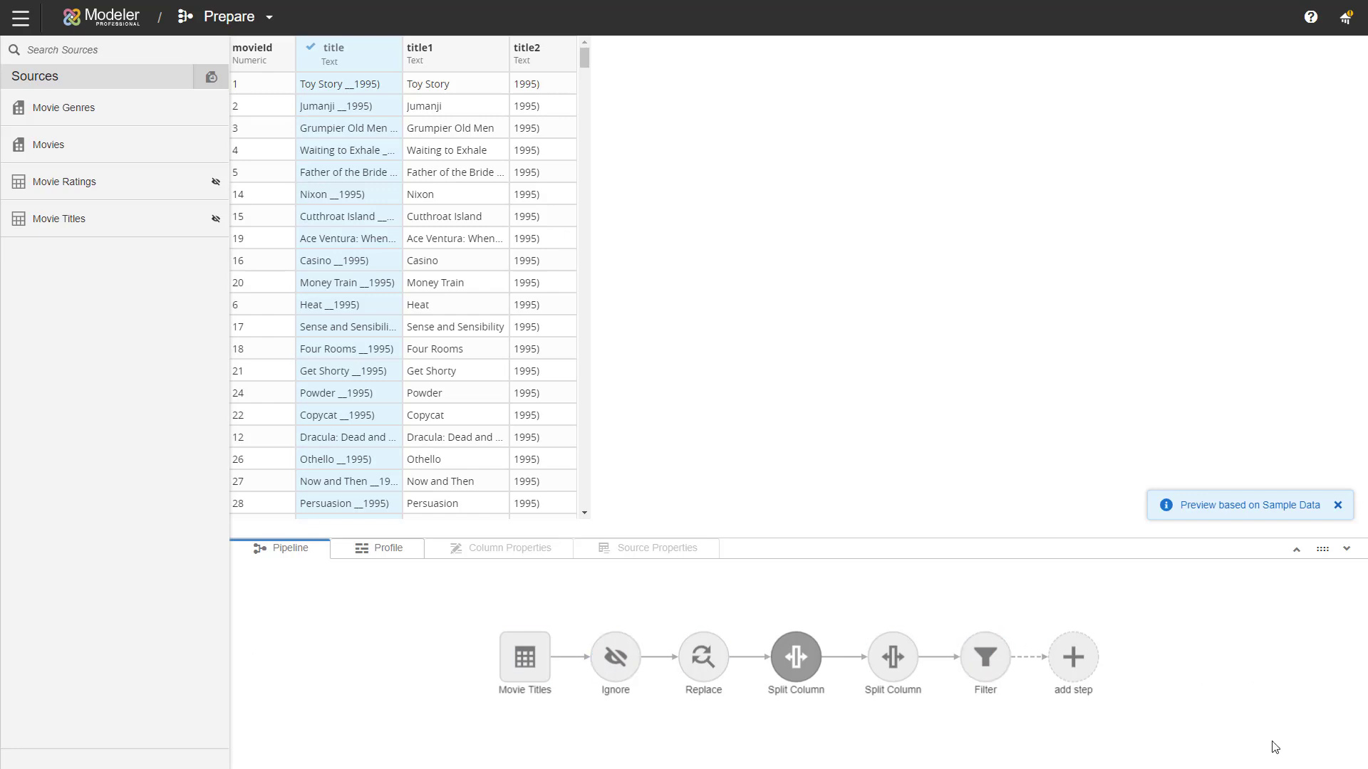
- Delete the Filter step from the Movies pipeline so all rows return
mouse_move(996, 673)
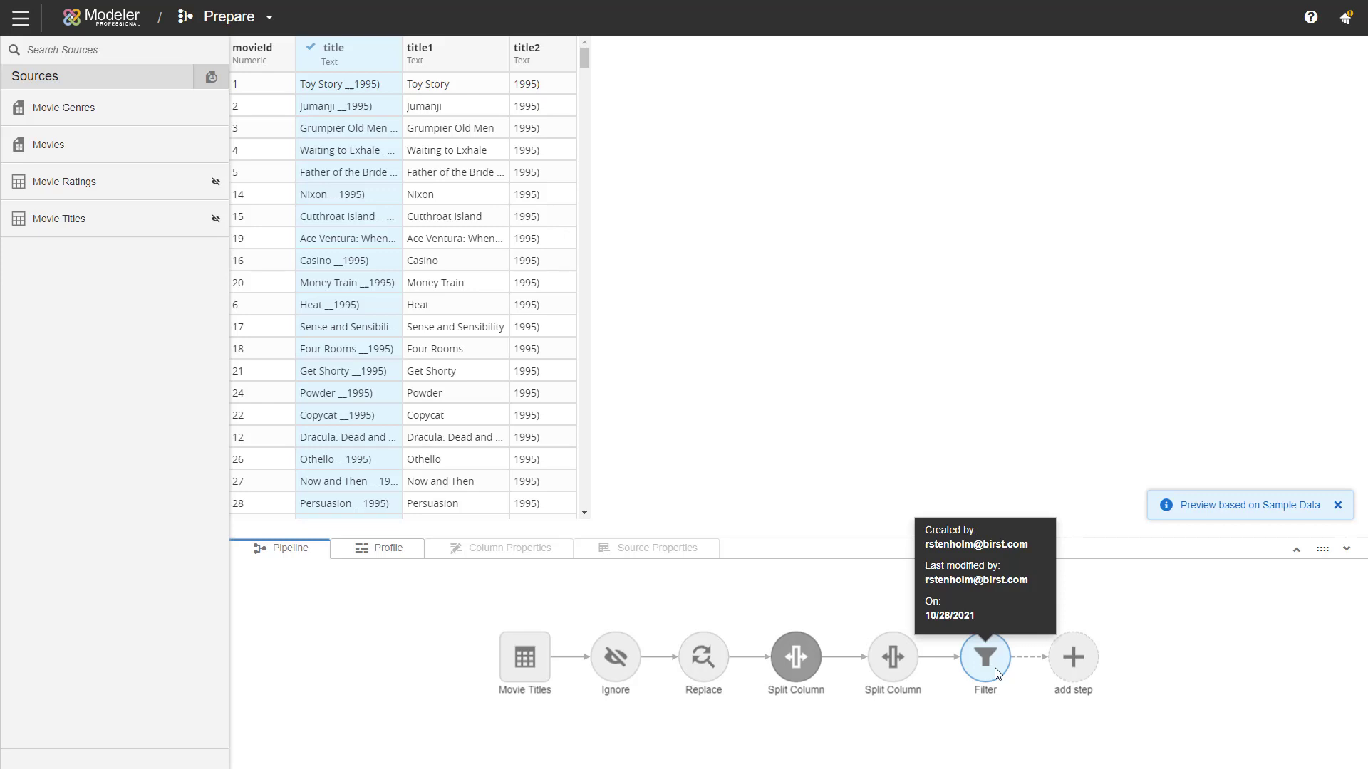
left_click(995, 673)
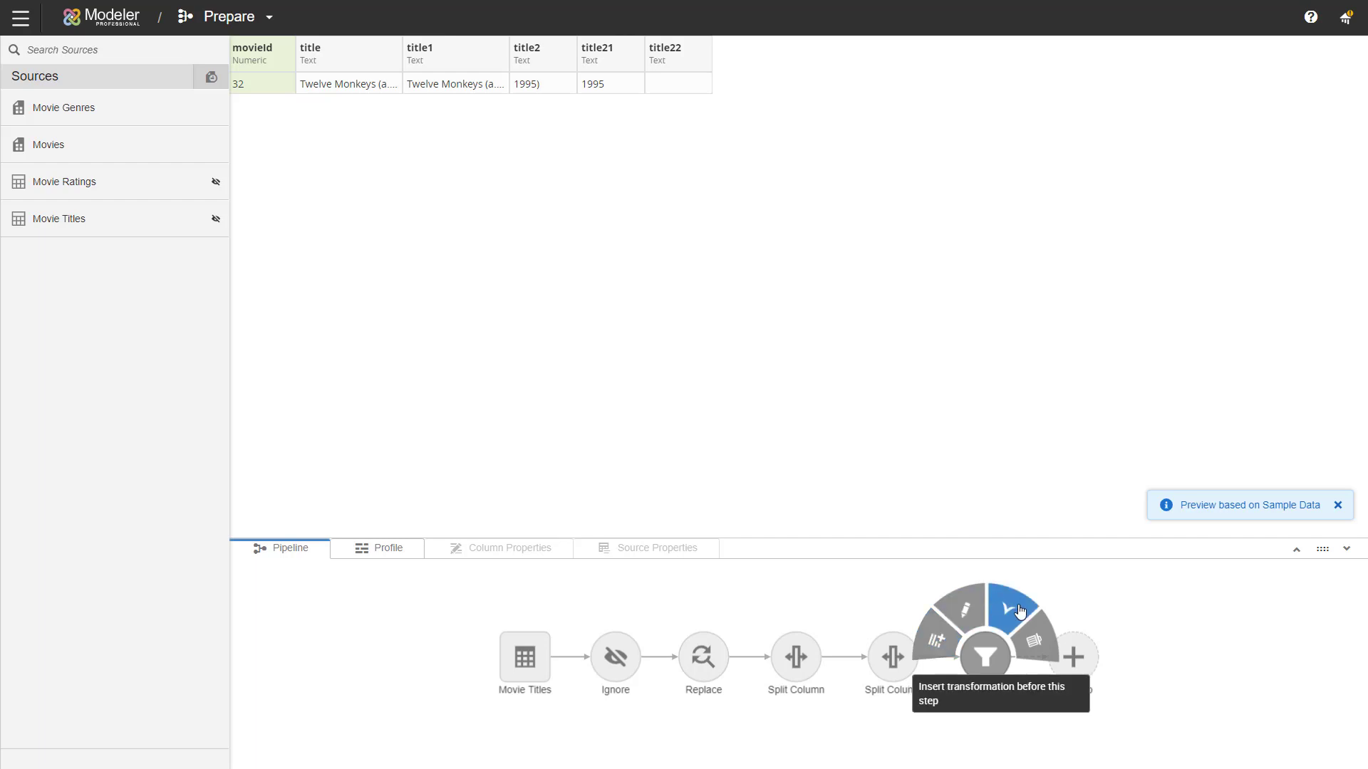
left_click(1039, 639)
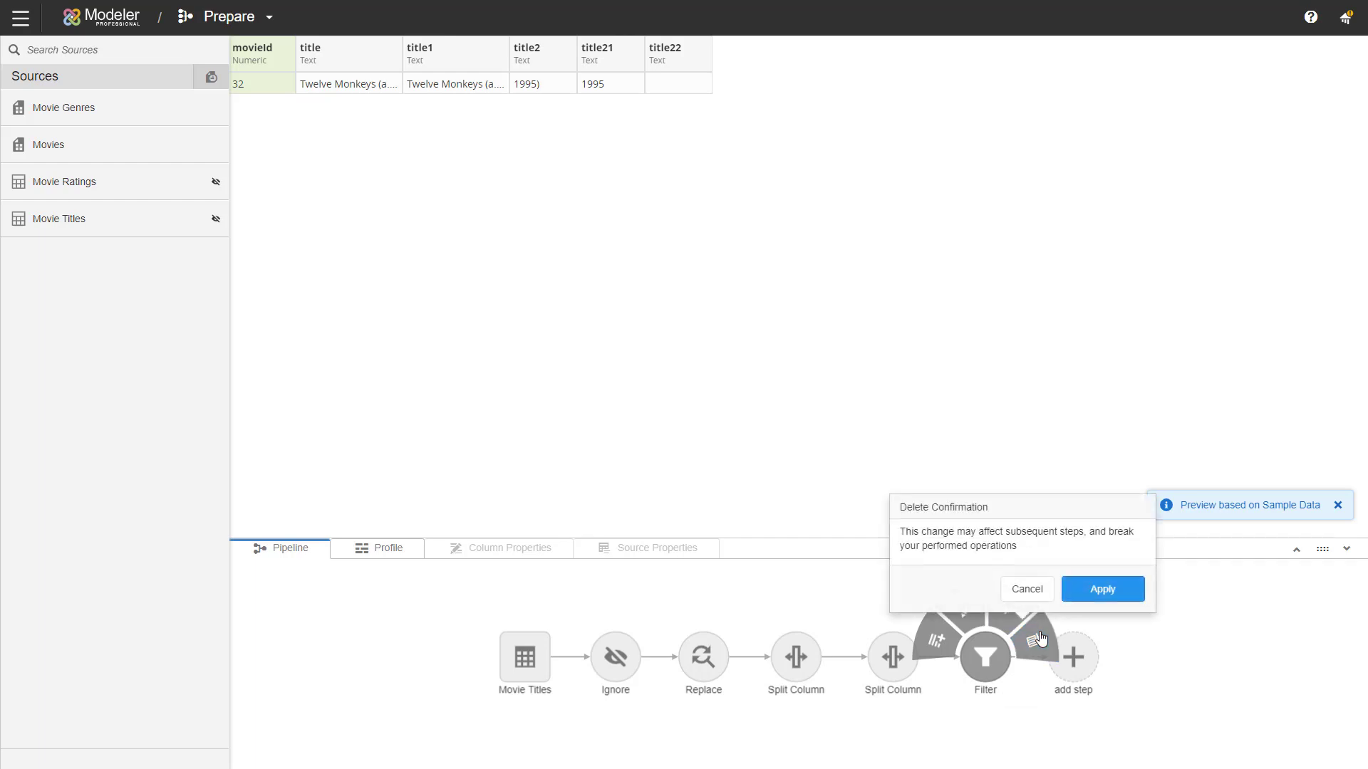
left_click(1117, 594)
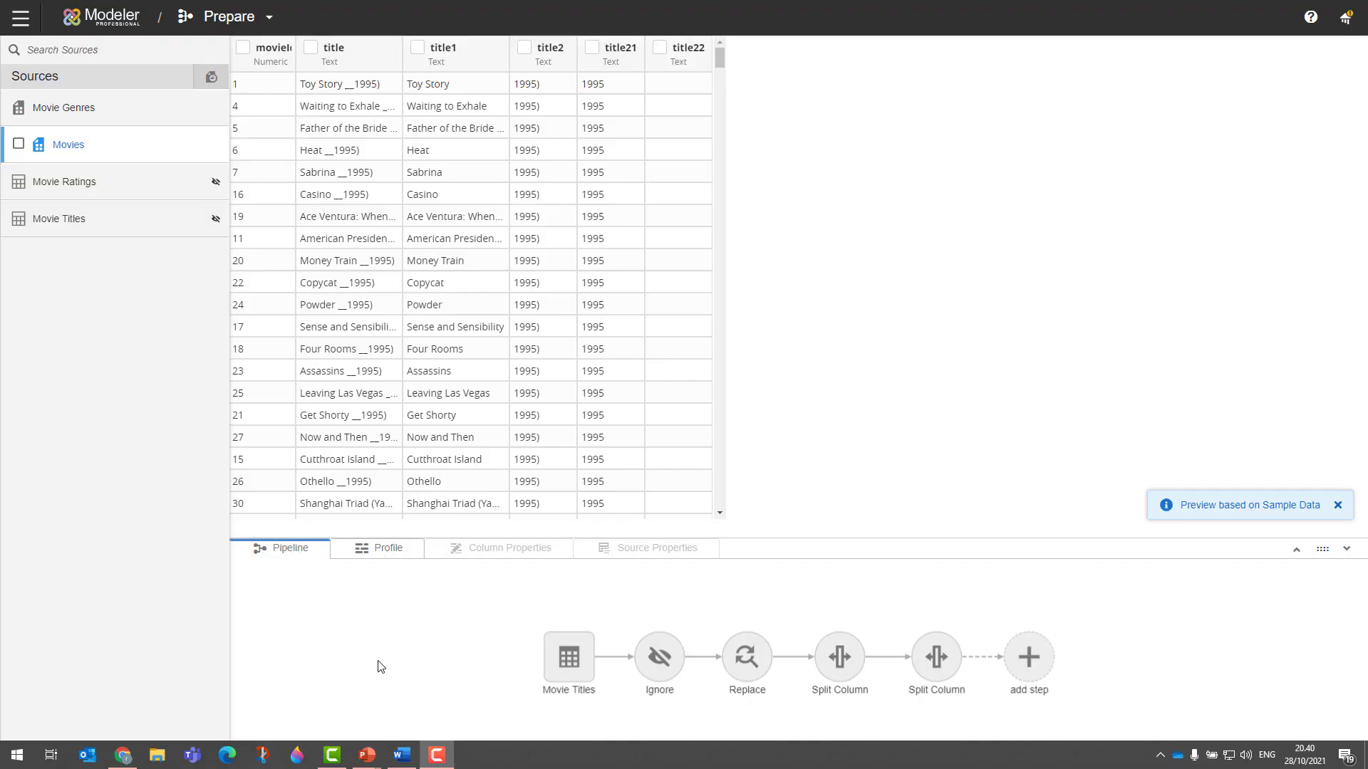
- Add an Ignore step dropping the title, title2 and title22 columns
left_click(1025, 664)
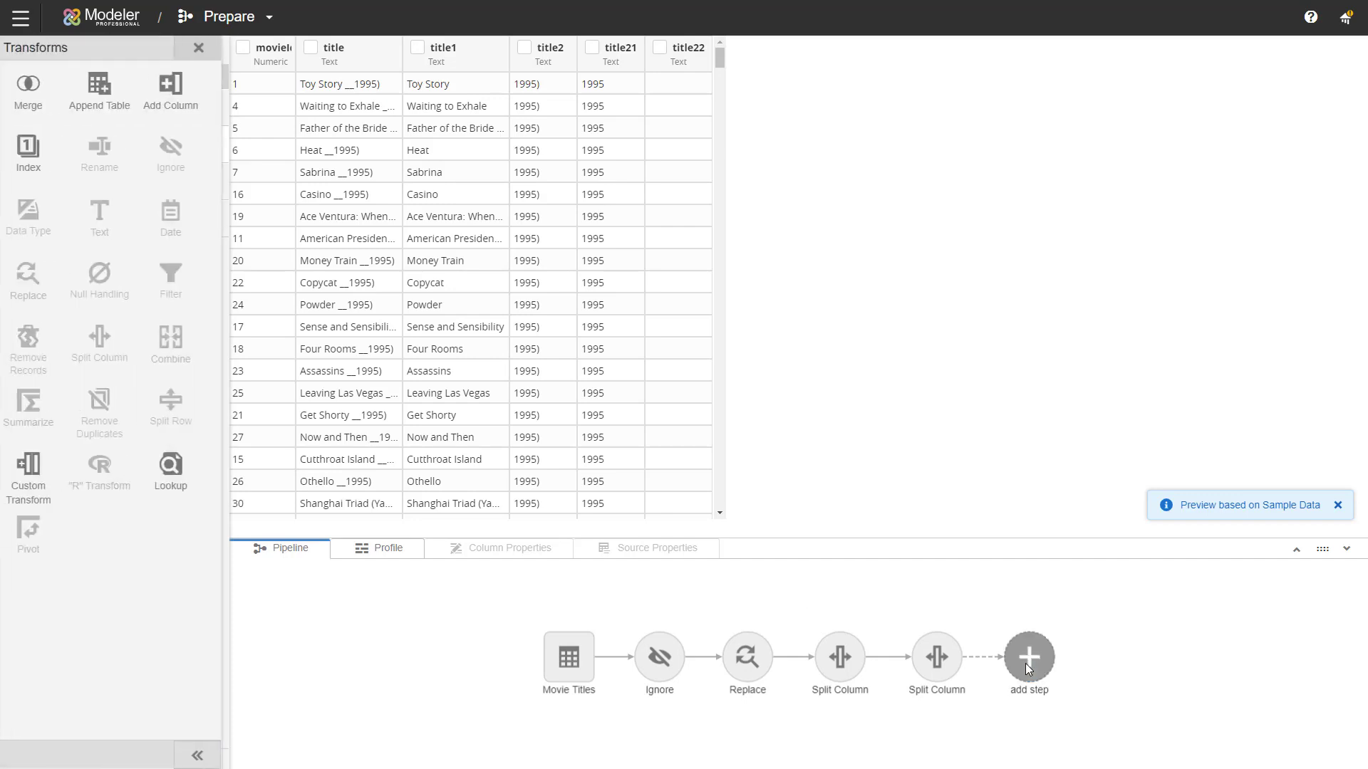
left_click(310, 50)
left_click(525, 48)
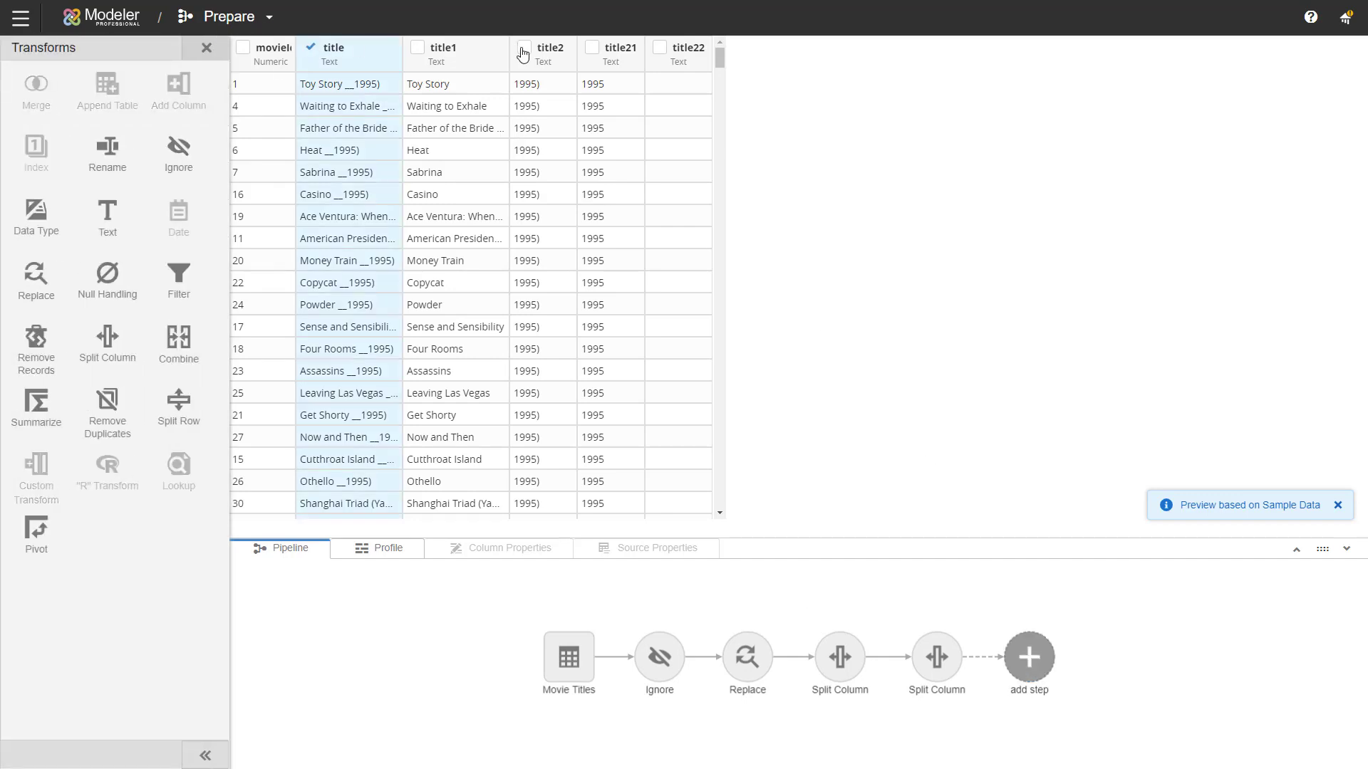
left_click(661, 48)
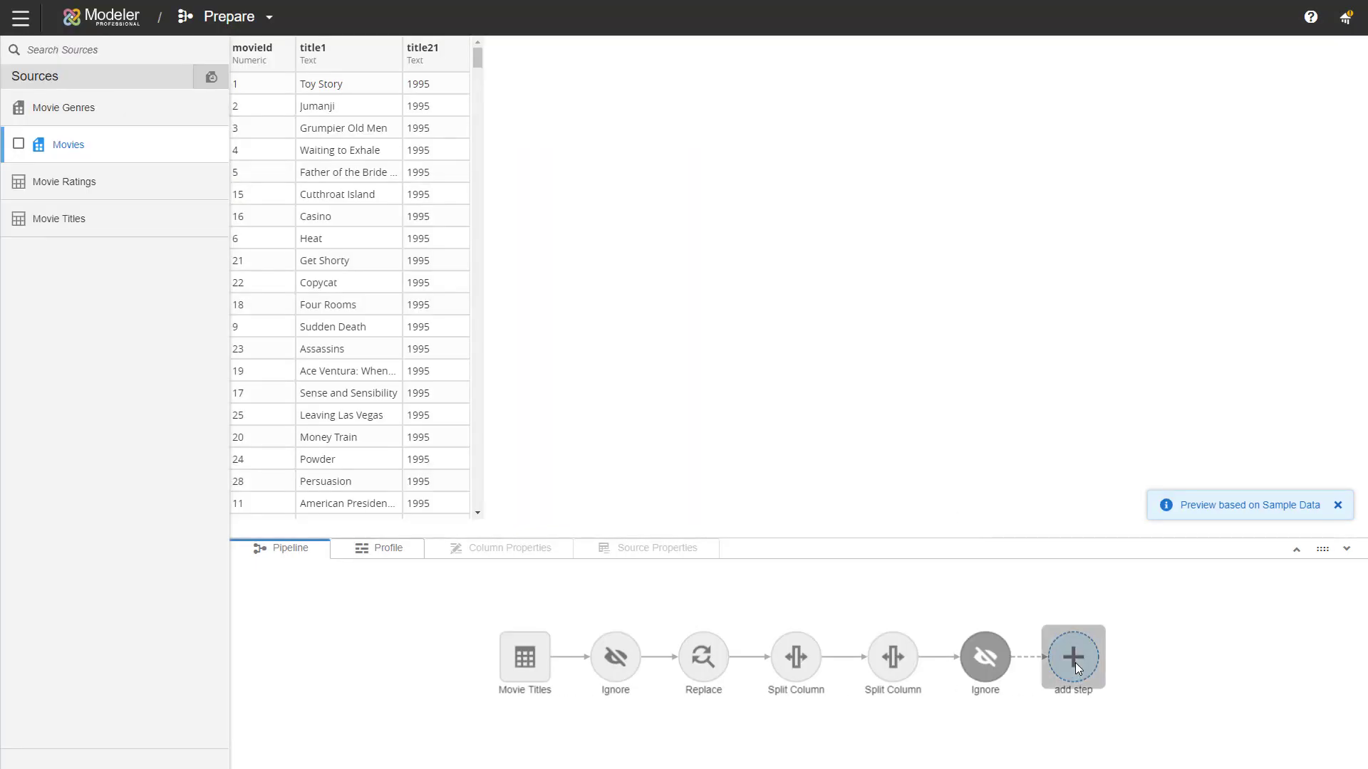
left_click(1074, 658)
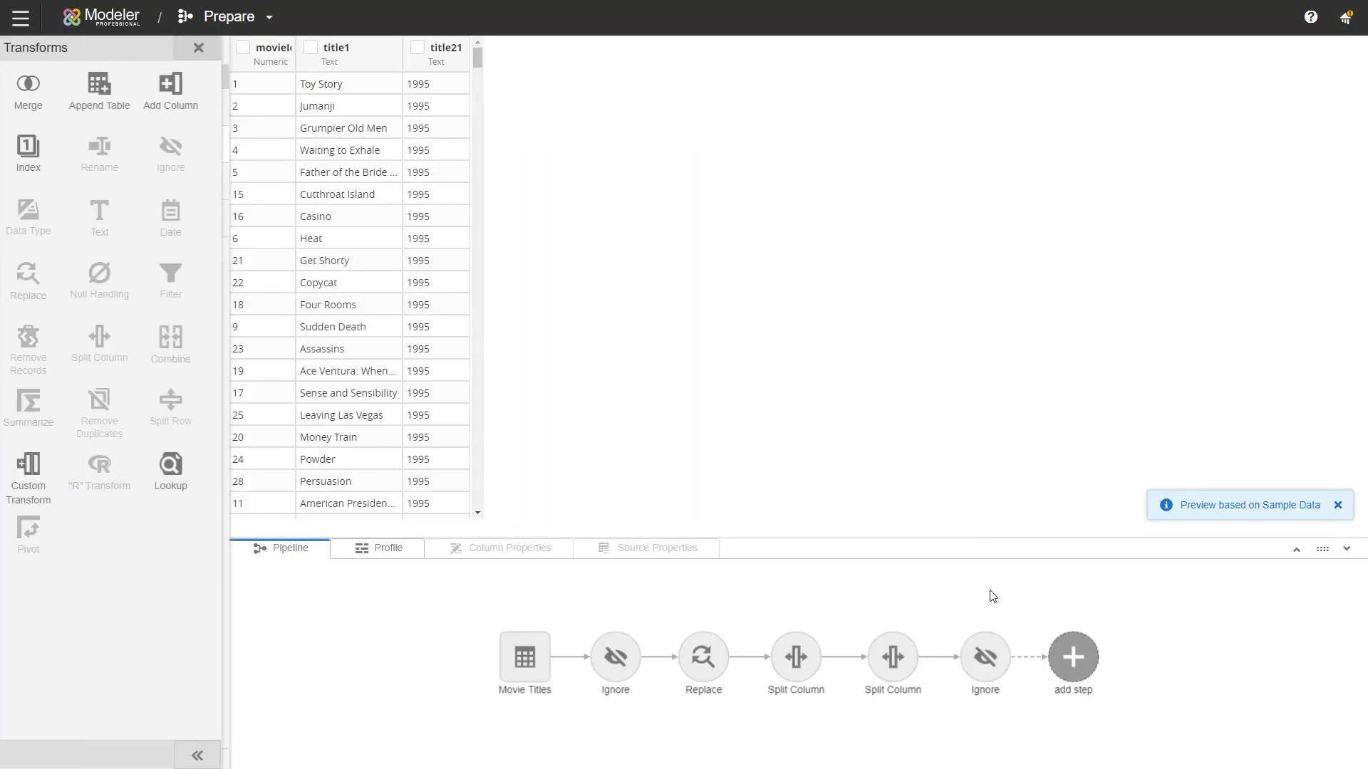
- Rename title1 to 'Movie Title' and title21 to 'Year of Release'
left_click(310, 48)
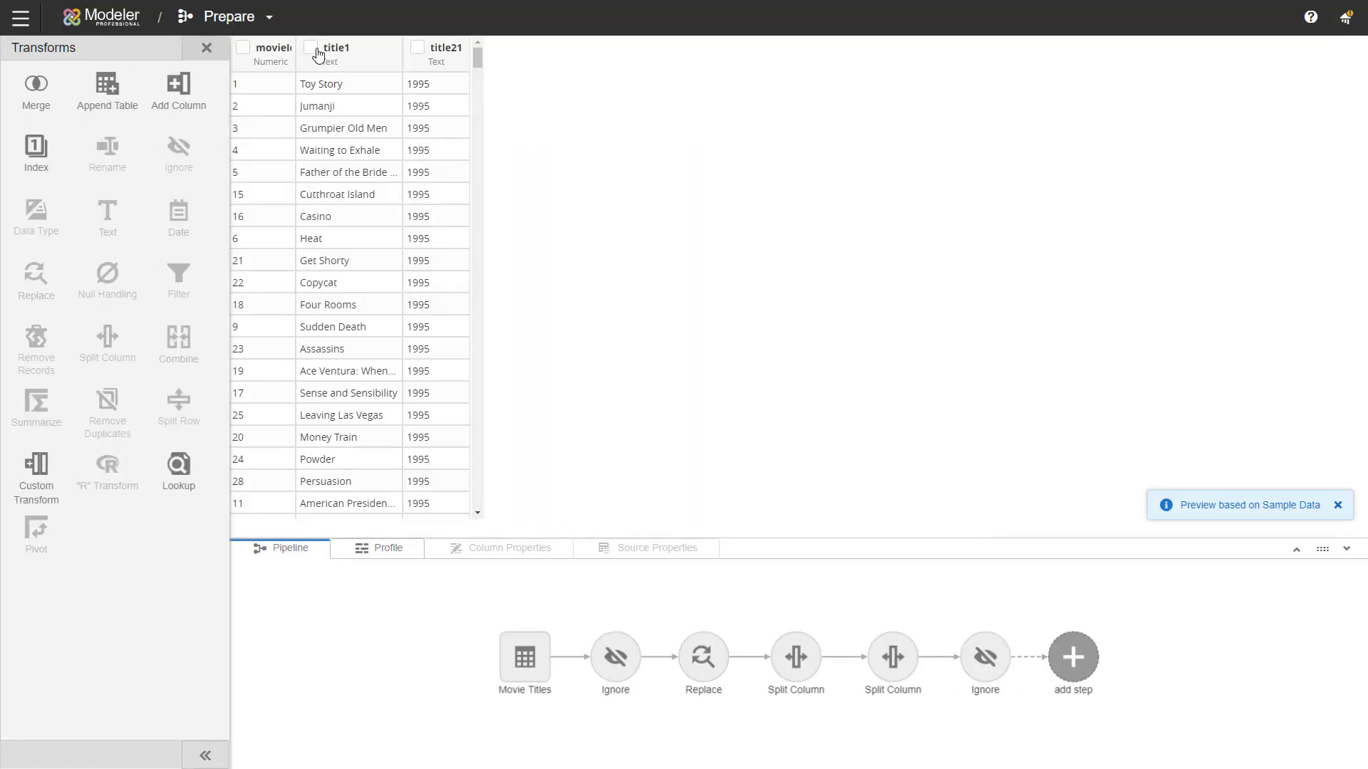
left_click(417, 47)
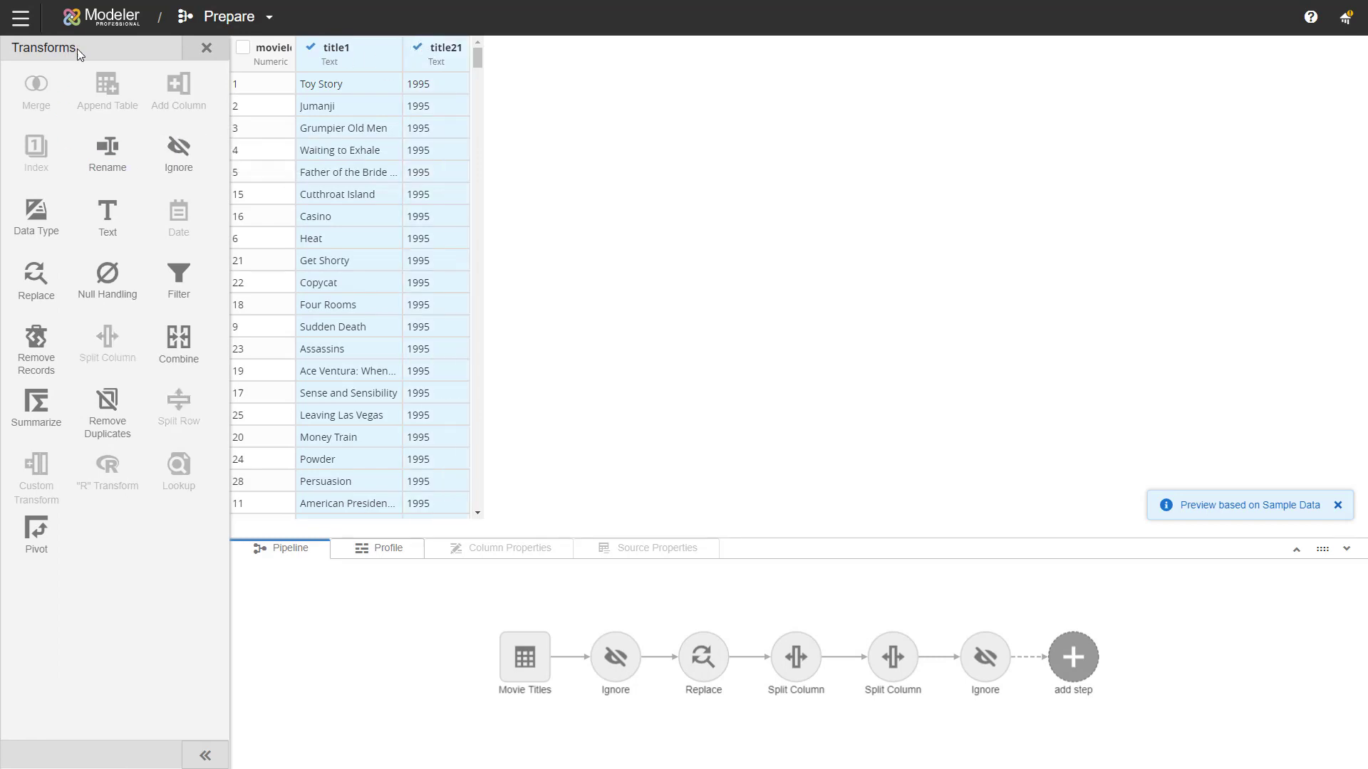
left_click(100, 163)
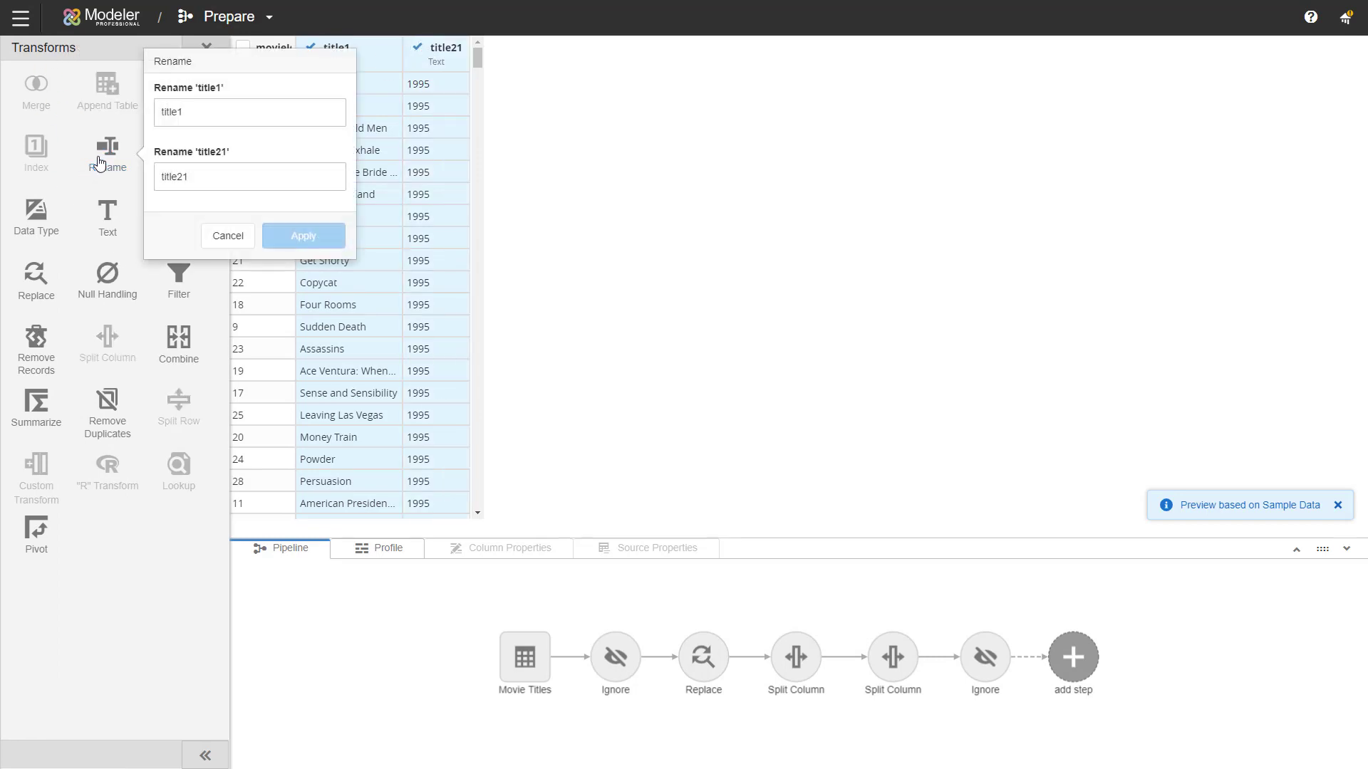
left_click(189, 112)
left_click_drag(188, 113, 148, 114)
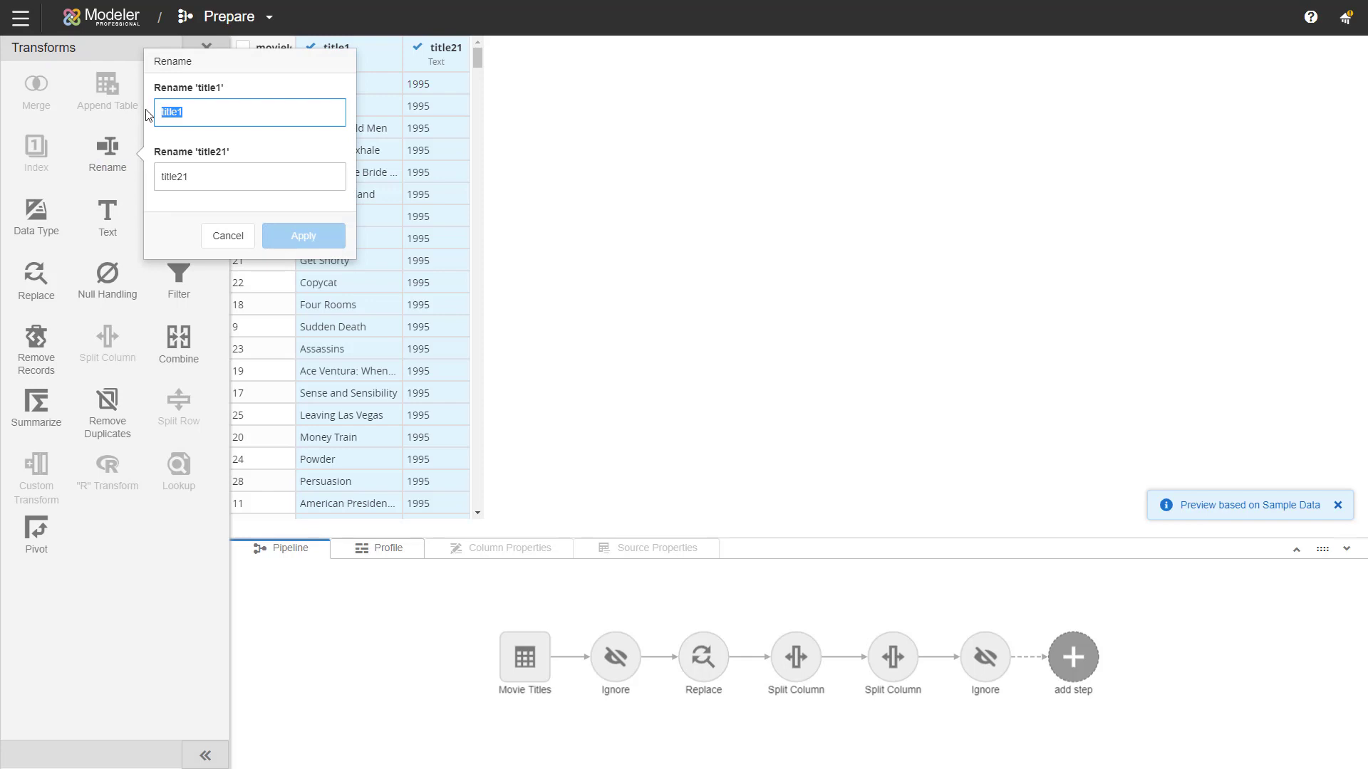
type("Movie Tit")
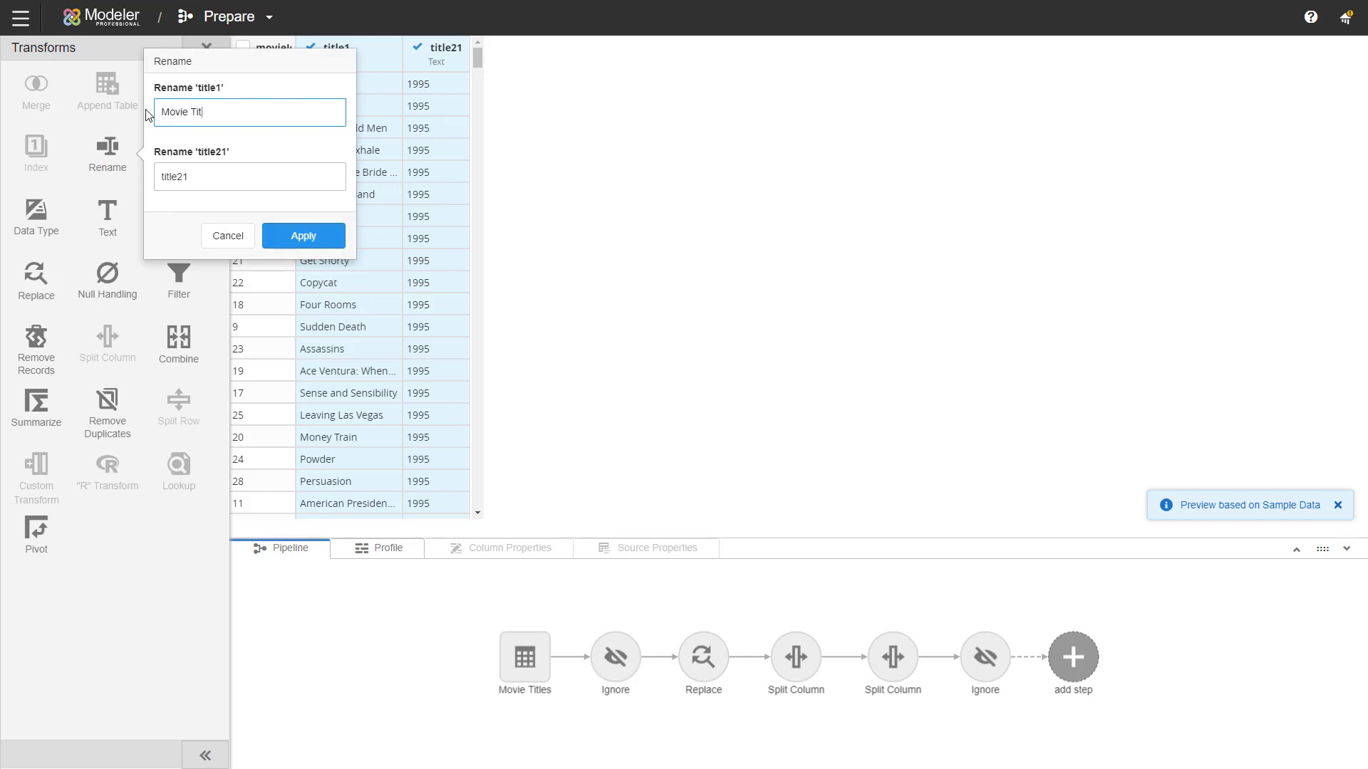
type("le")
key("Tab")
type("Ye")
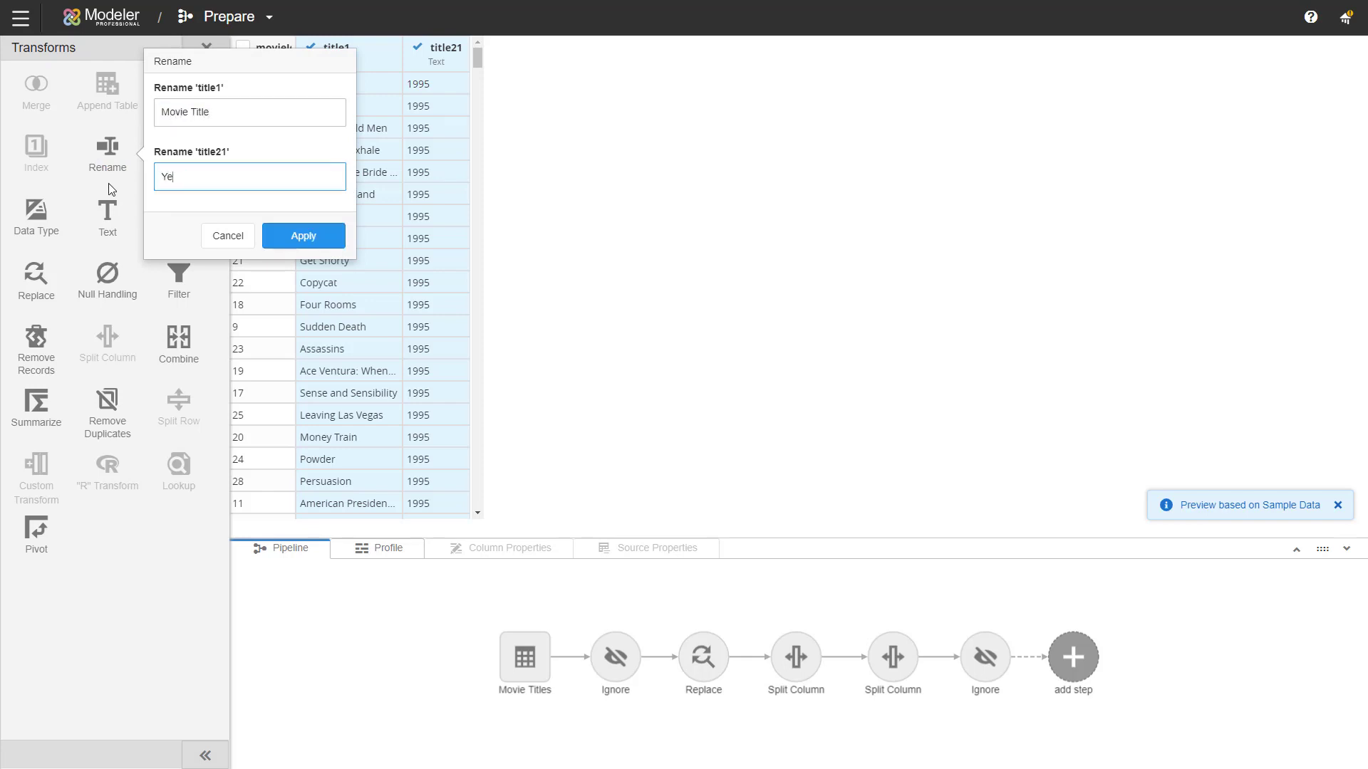
type("ar of Release")
key("Return")
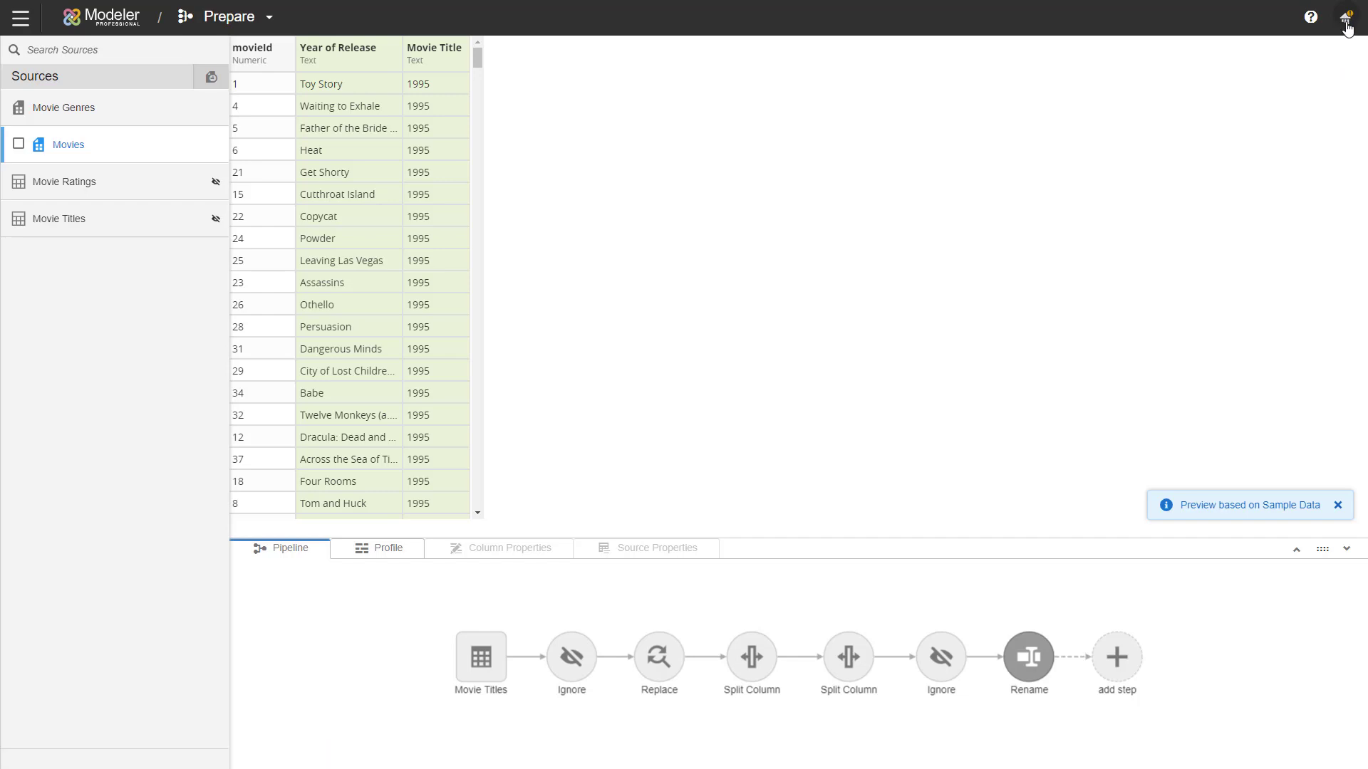
- Publish the prepared Movies source
left_click(1346, 21)
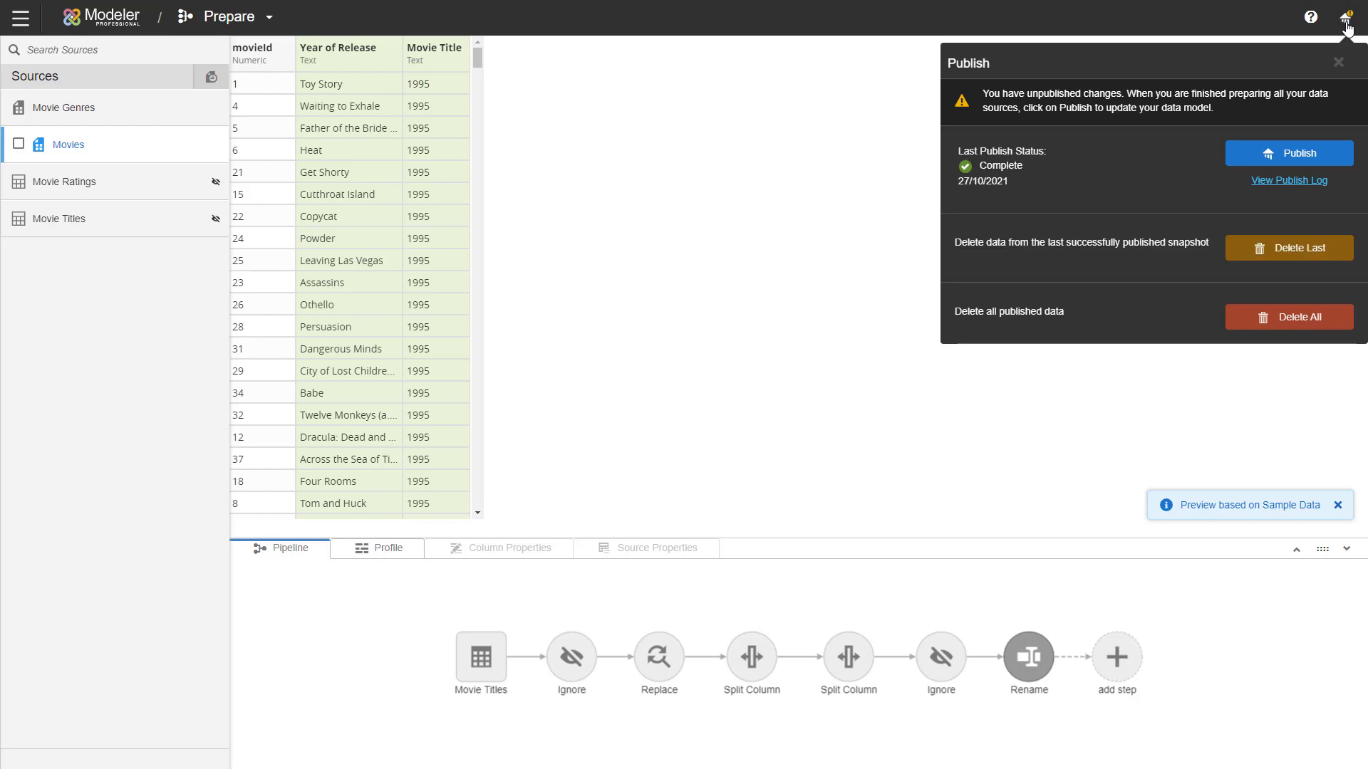
left_click(1320, 159)
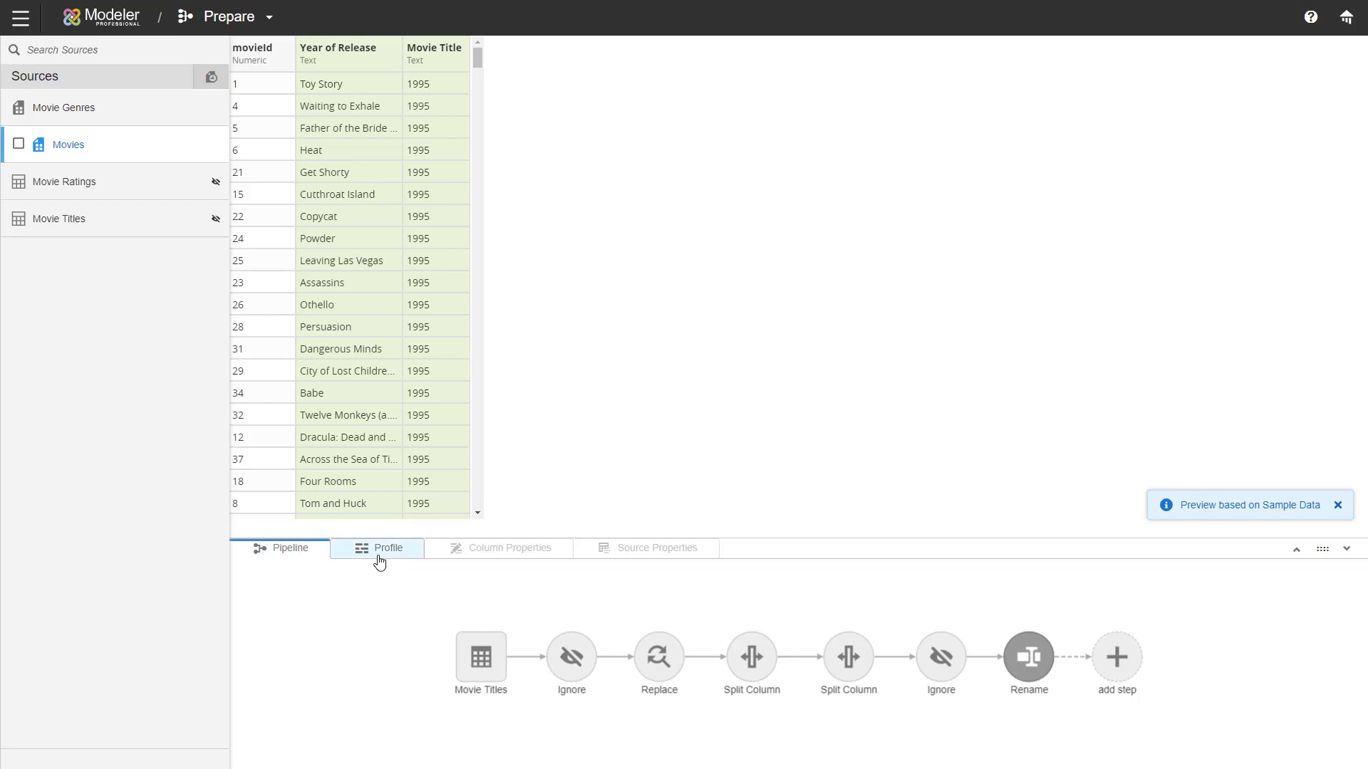
- Show the Profile statistics for the published Movies columns
left_click(384, 555)
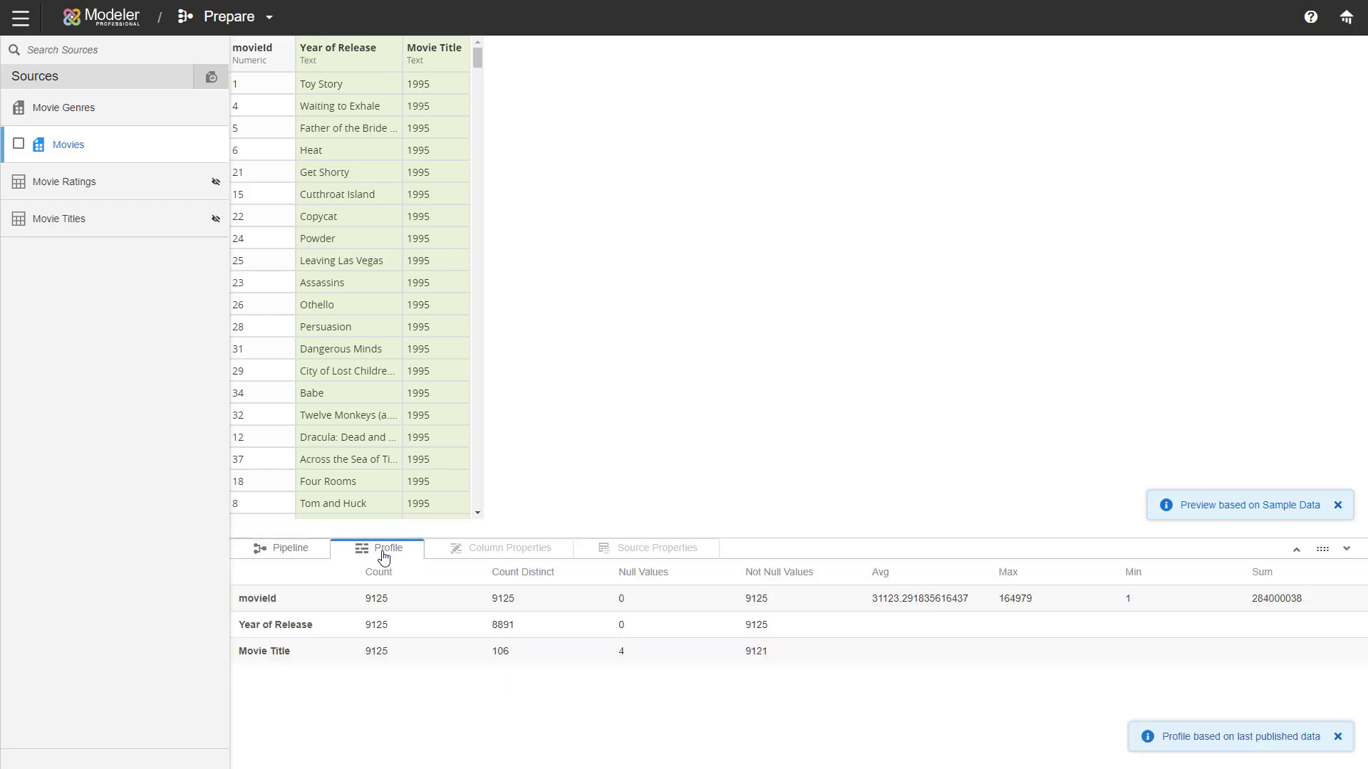